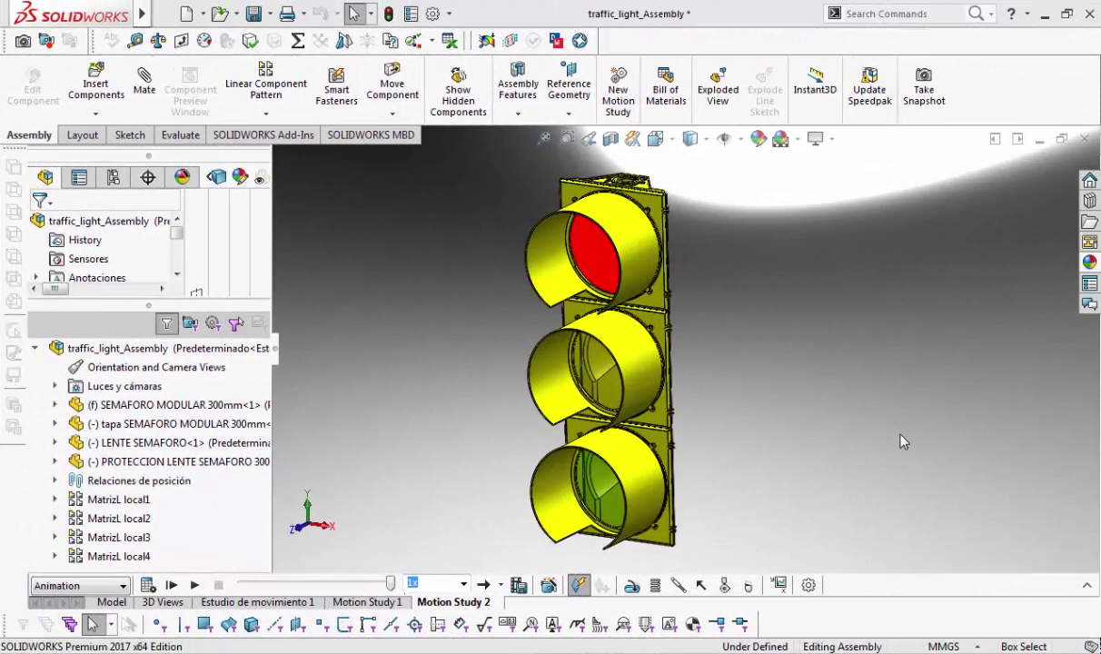
Step: Play the Motion Study 2 traffic light animation through to the red lamp
left_click(198, 585)
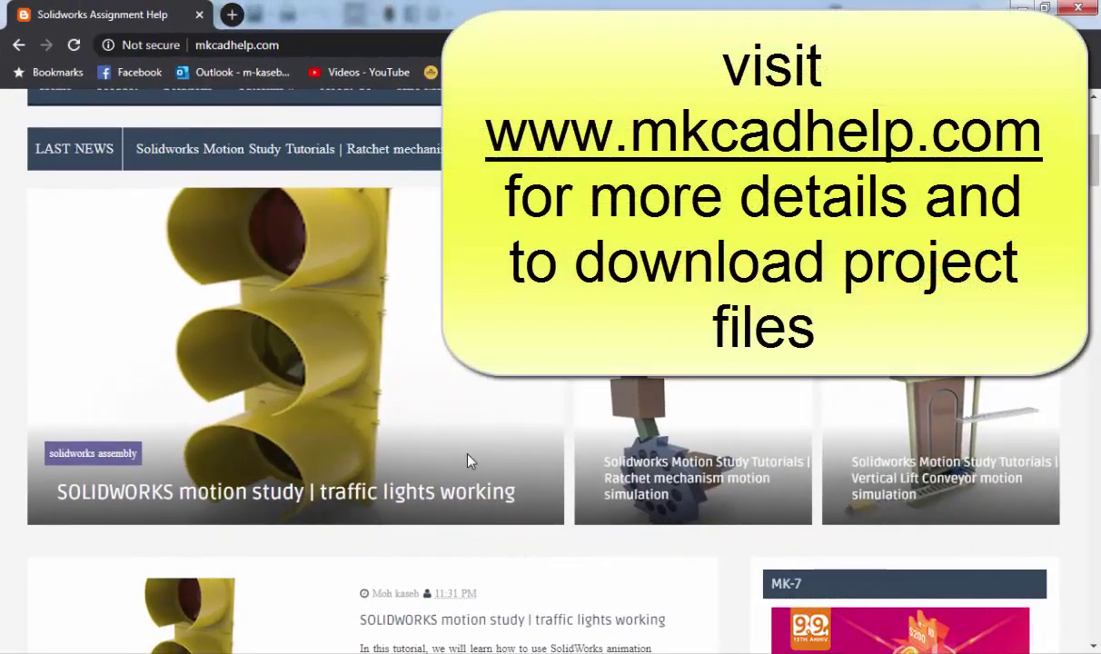
Step: Open the traffic lights tutorial article from the mkcadhelp.com blog
scroll(470, 458, "down", 3)
scroll(470, 461, "up", 5)
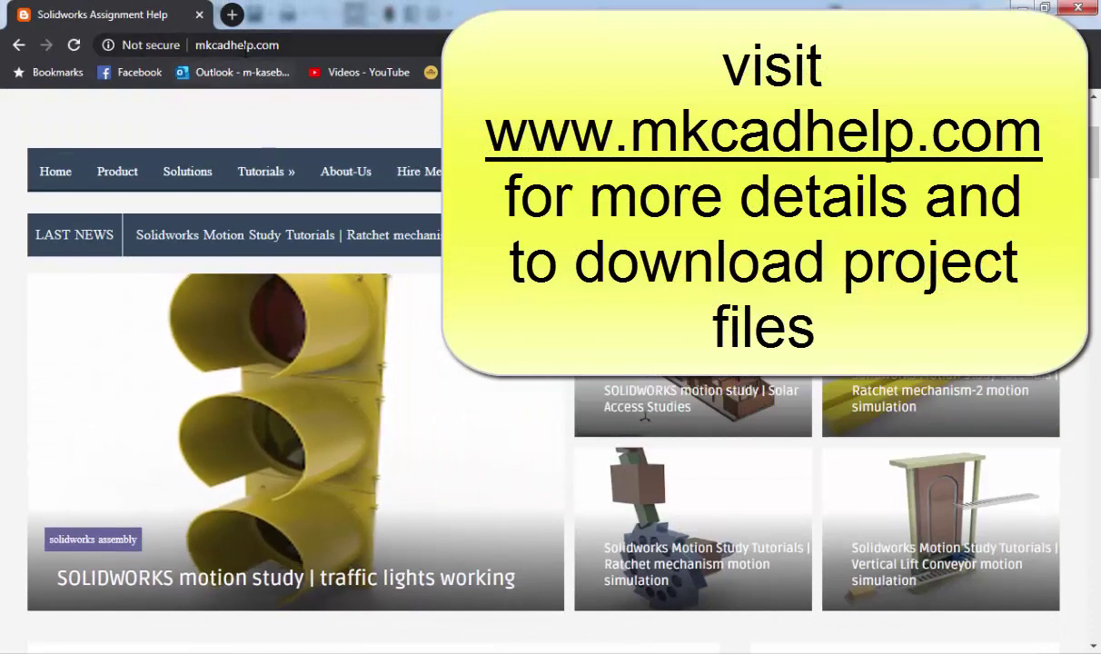
scroll(410, 324, "down", 5)
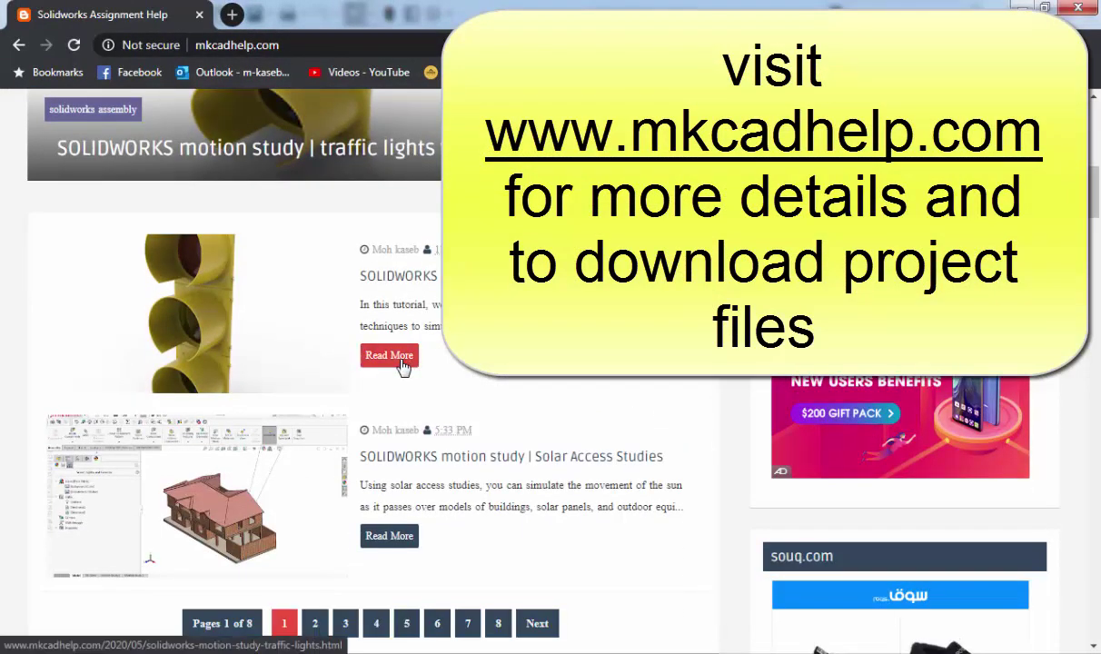
left_click(402, 362)
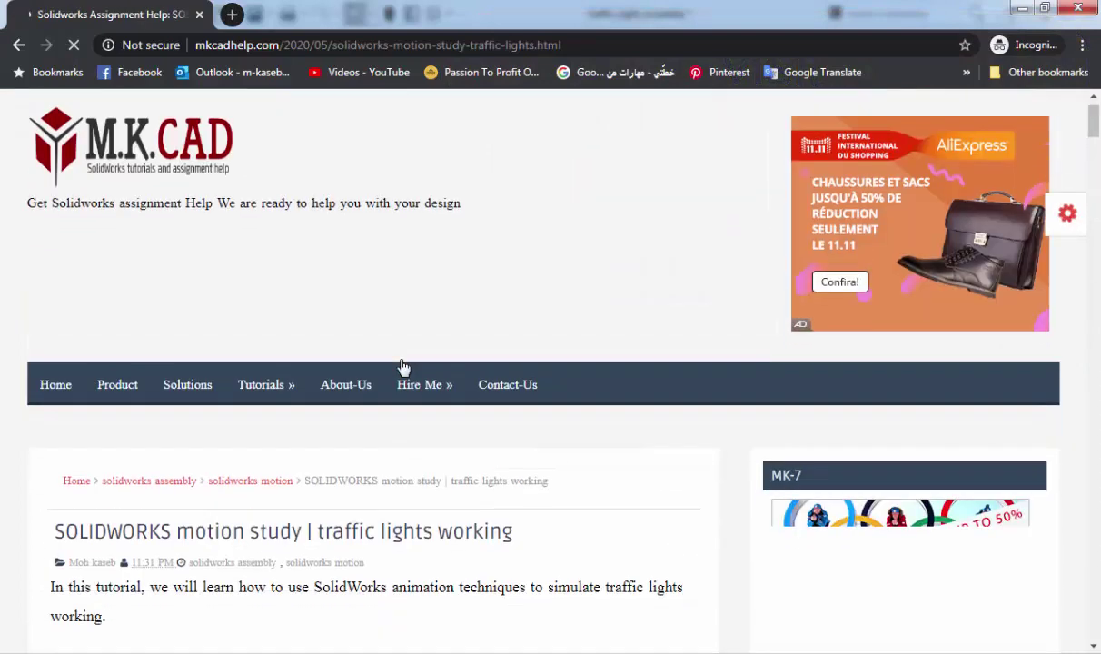
Step: Scroll to Step #1 and open the project files download link in a new tab
scroll(402, 366, "down", 1)
scroll(403, 366, "down", 1)
scroll(402, 366, "down", 1)
scroll(402, 366, "down", 2)
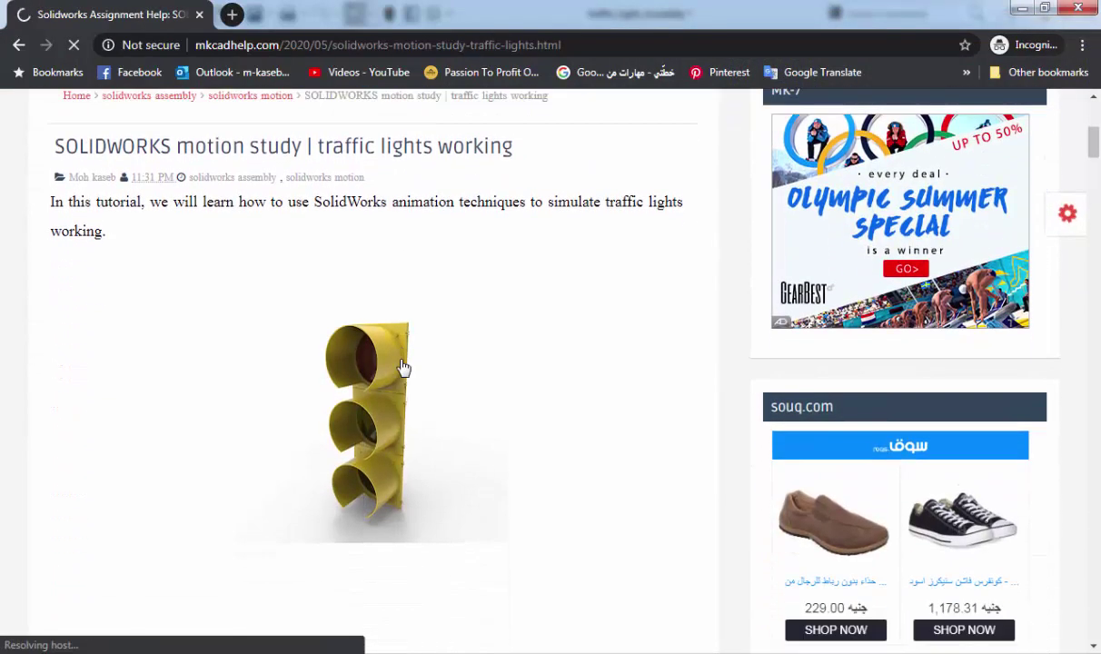
scroll(403, 366, "down", 2)
scroll(404, 367, "down", 2)
scroll(403, 367, "down", 1)
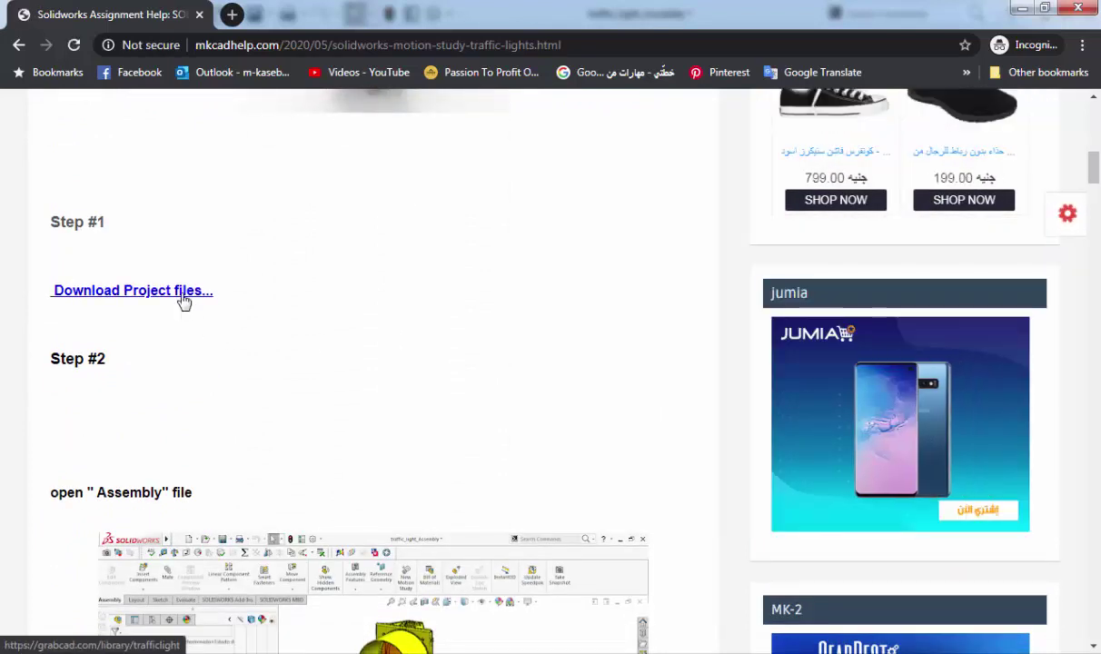
left_click(247, 327)
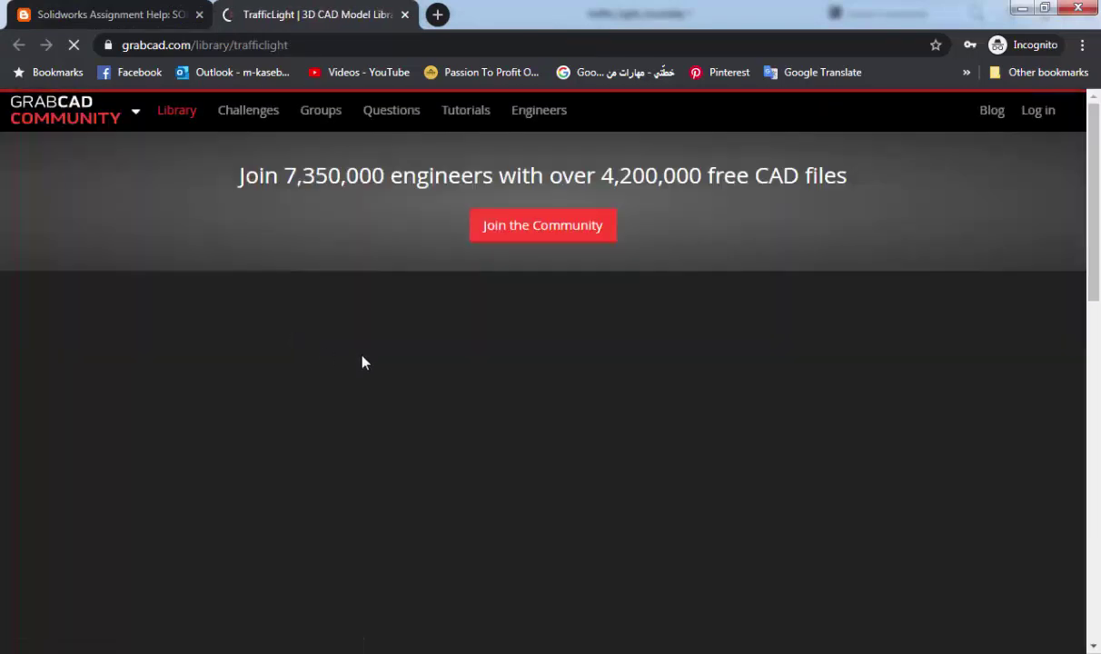
Step: Look over the GrabCAD TrafficLight page and its 3 files, then return to the tutorial tab
scroll(724, 397, "down", 4)
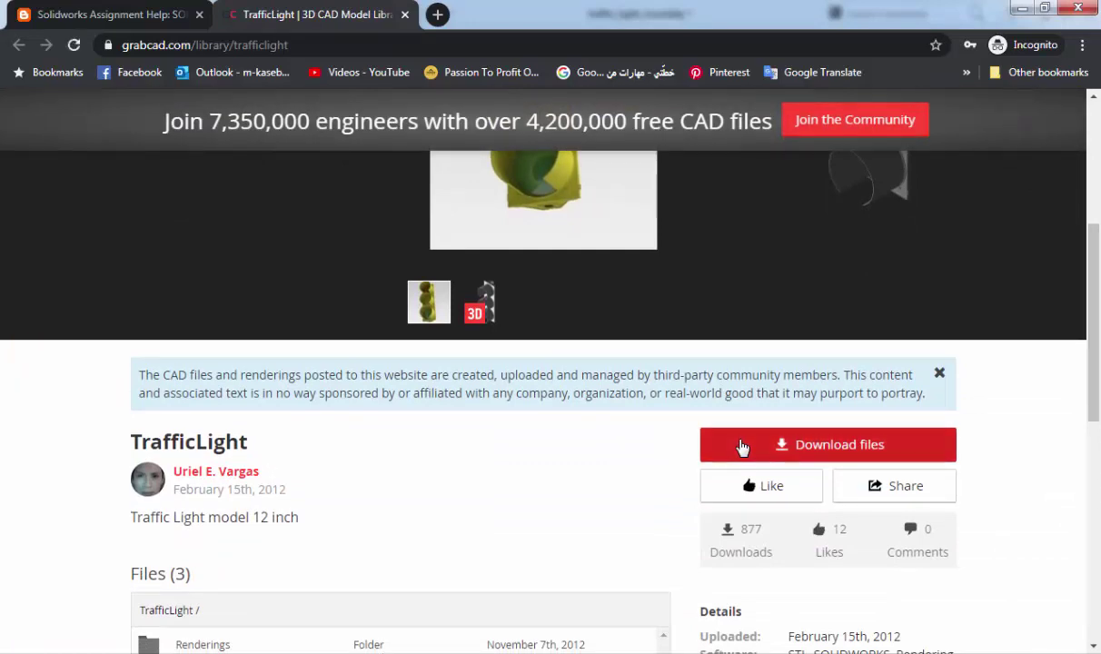
scroll(620, 452, "up", 4)
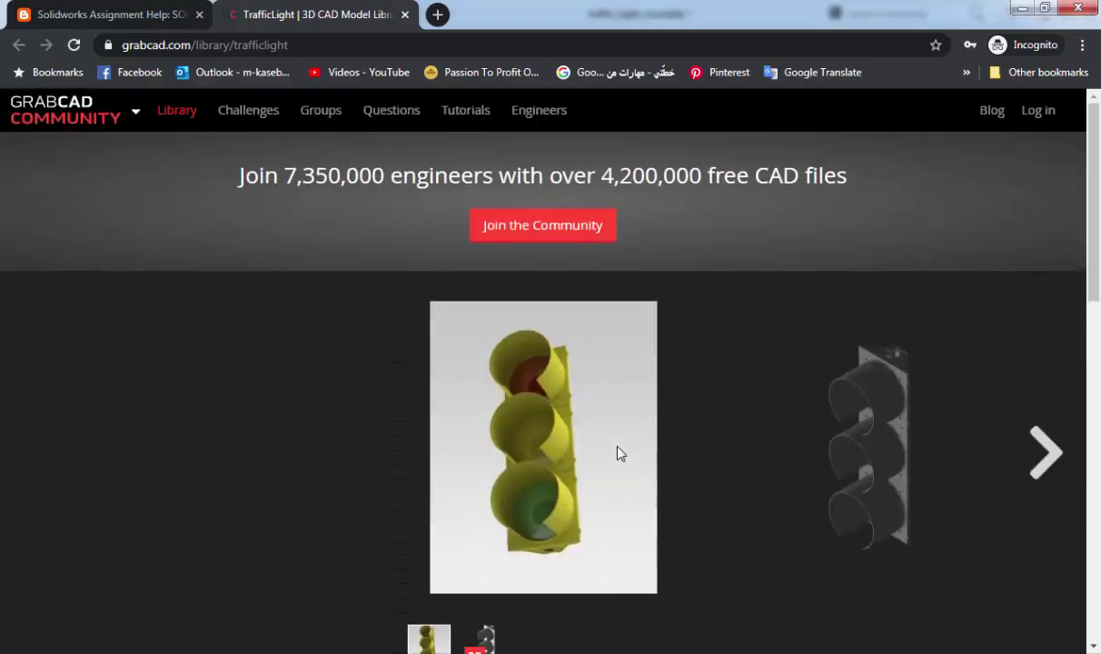
scroll(618, 456, "down", 1)
scroll(618, 456, "up", 1)
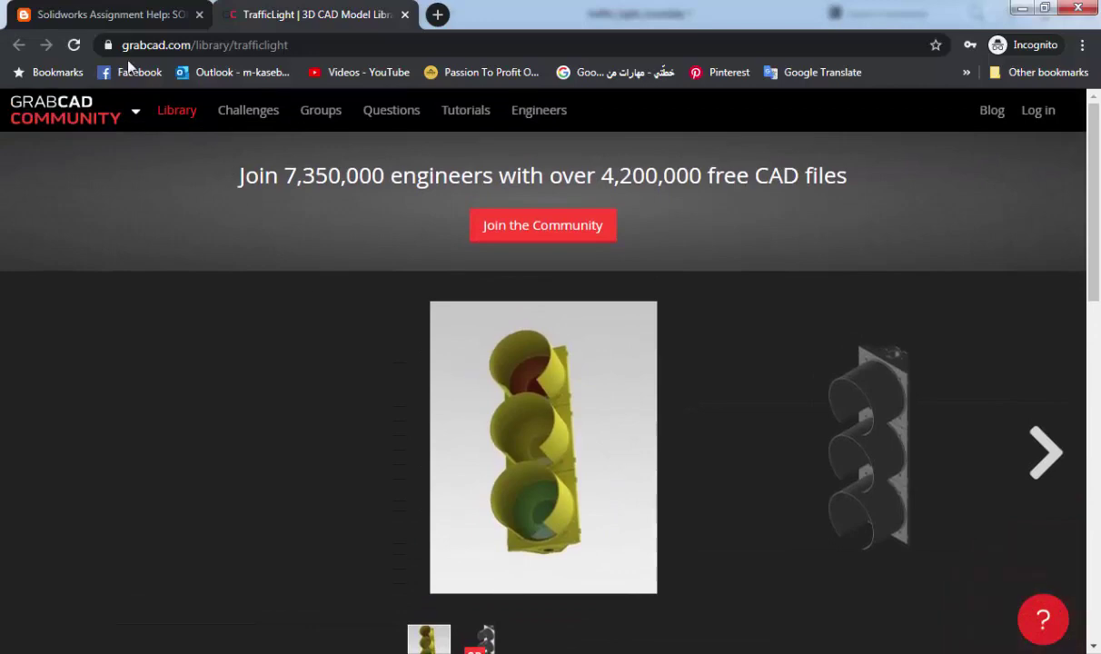
left_click(96, 20)
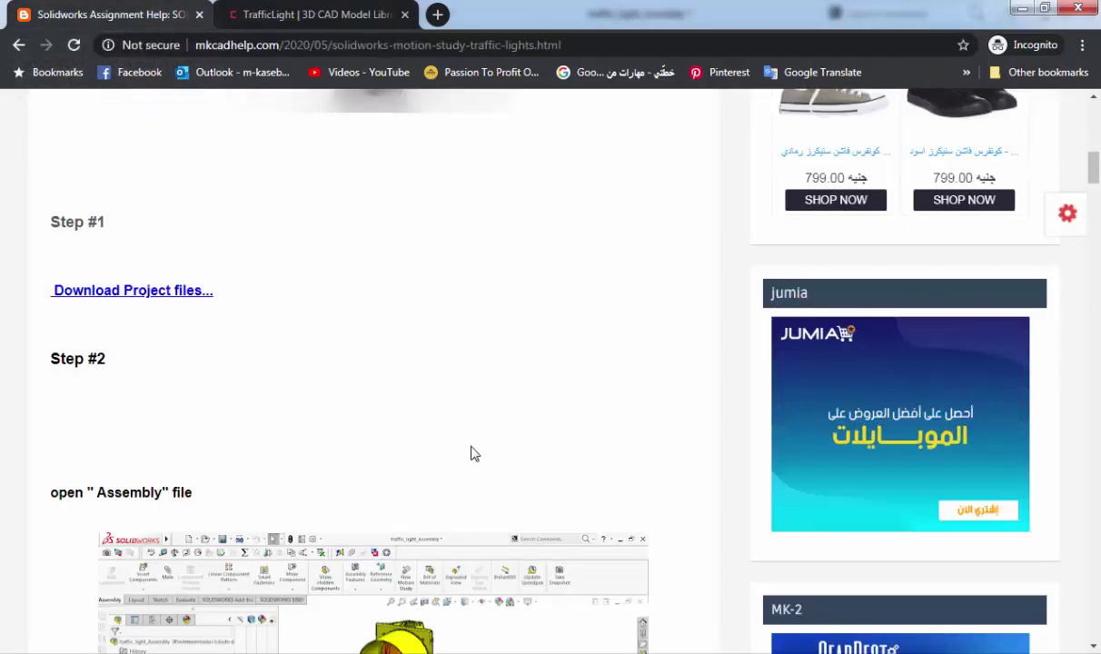
Step: Scroll the tutorial to Step #3, 'Start New motion study'
scroll(472, 452, "up", 4)
scroll(471, 452, "up", 3)
scroll(472, 454, "up", 3)
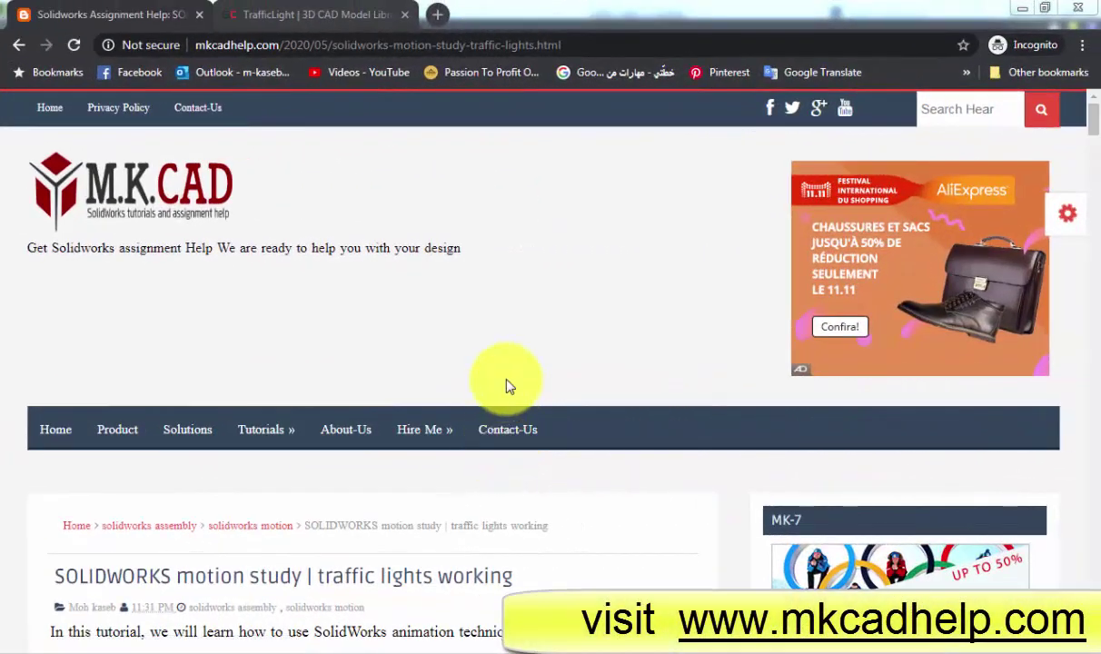
scroll(510, 363, "down", 5)
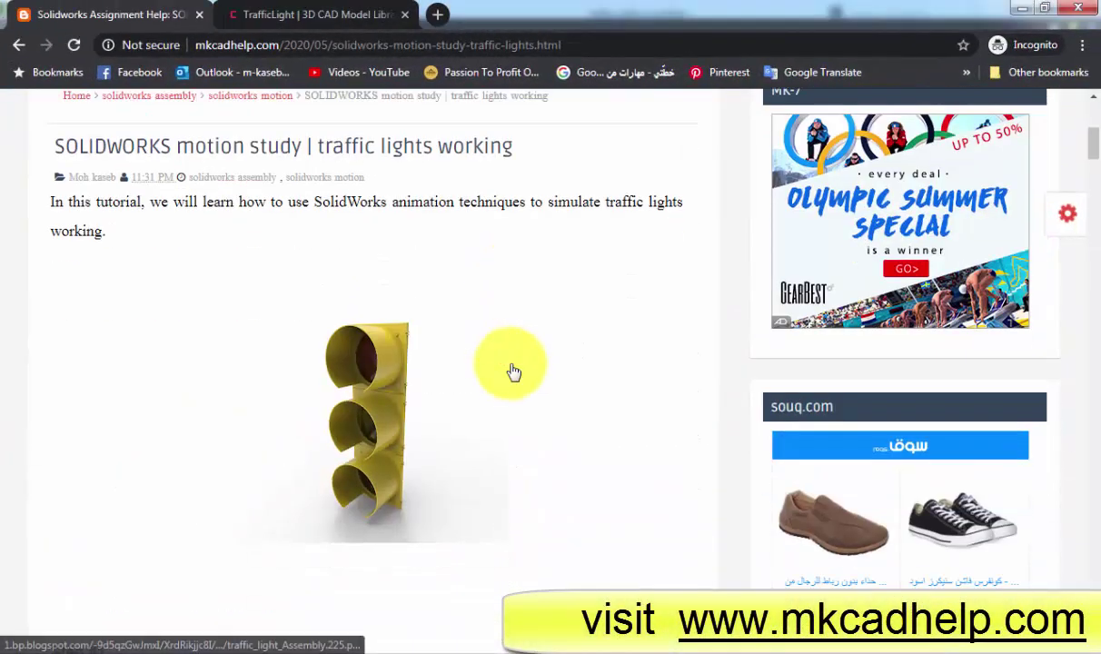
scroll(511, 374, "down", 4)
scroll(512, 380, "down", 3)
scroll(511, 377, "down", 3)
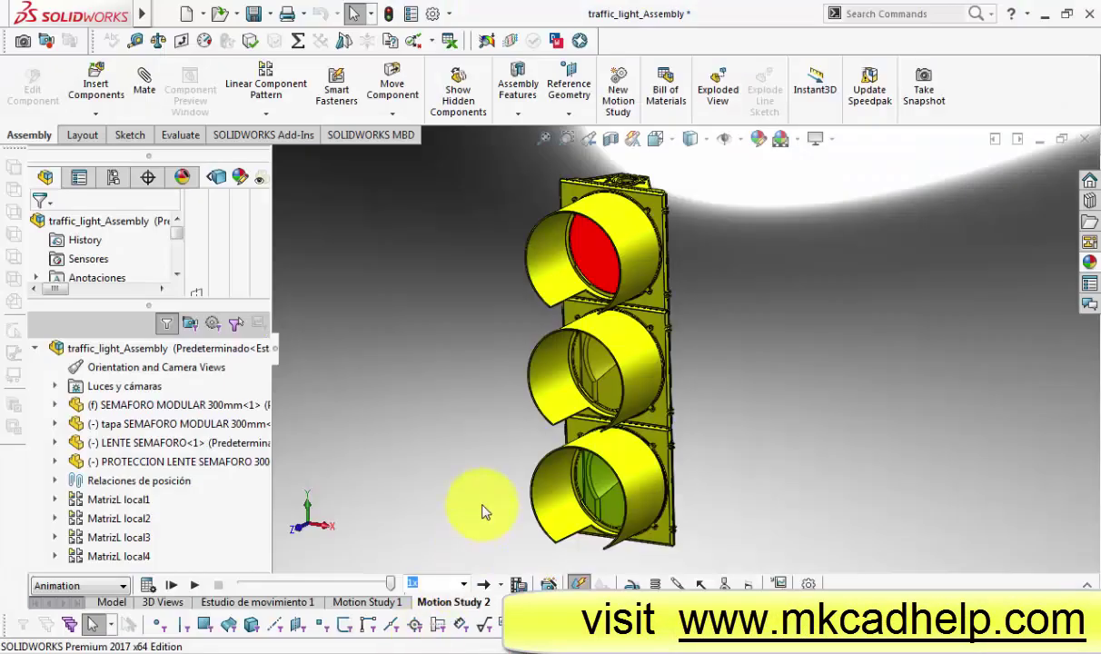
Step: Return to the Model tab, then reopen Motion Study 2 with the lenses unlit
left_click(112, 602)
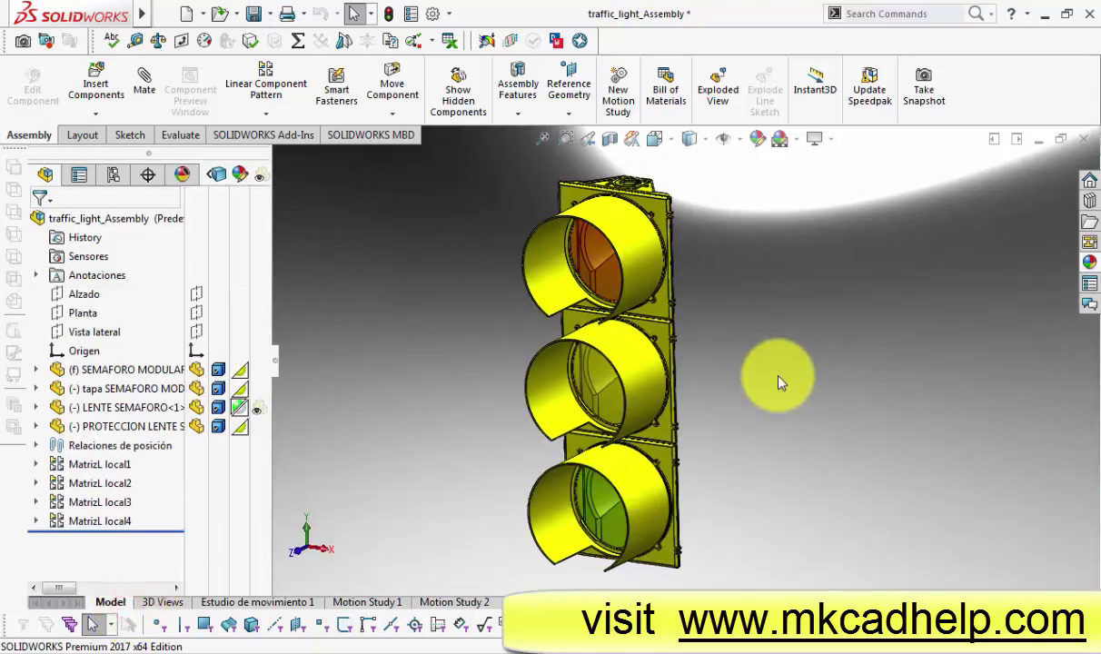
left_click(617, 90)
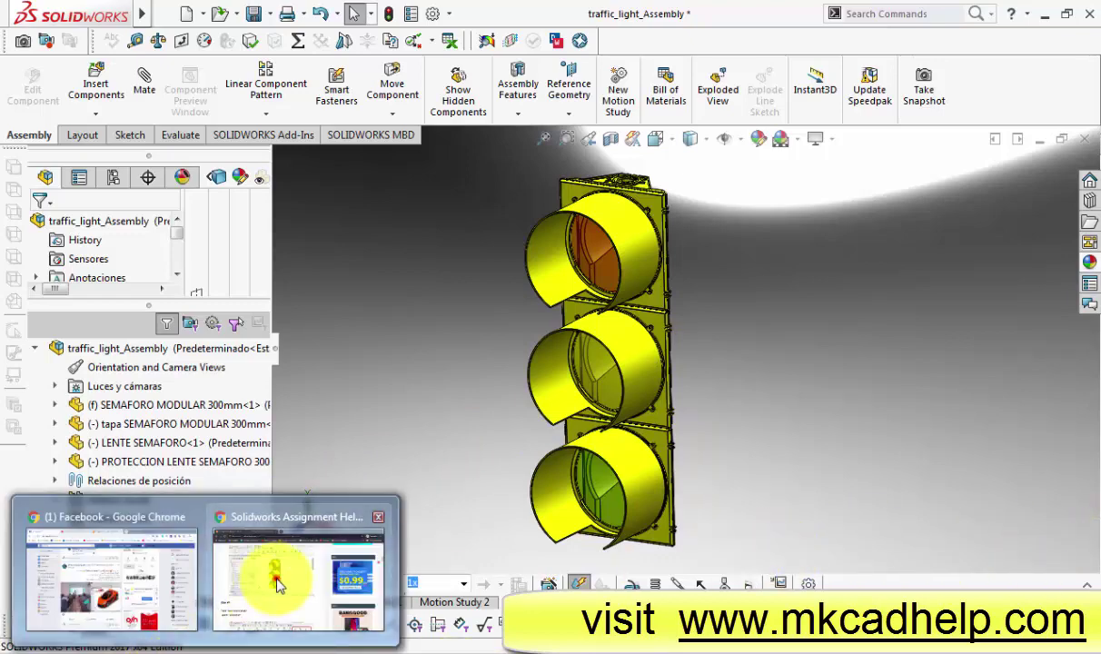
Step: Read tutorial Steps #4–#6 on setting a green light appearance, then return to SOLIDWORKS
left_click(272, 567)
scroll(395, 498, "down", 3)
scroll(395, 498, "down", 2)
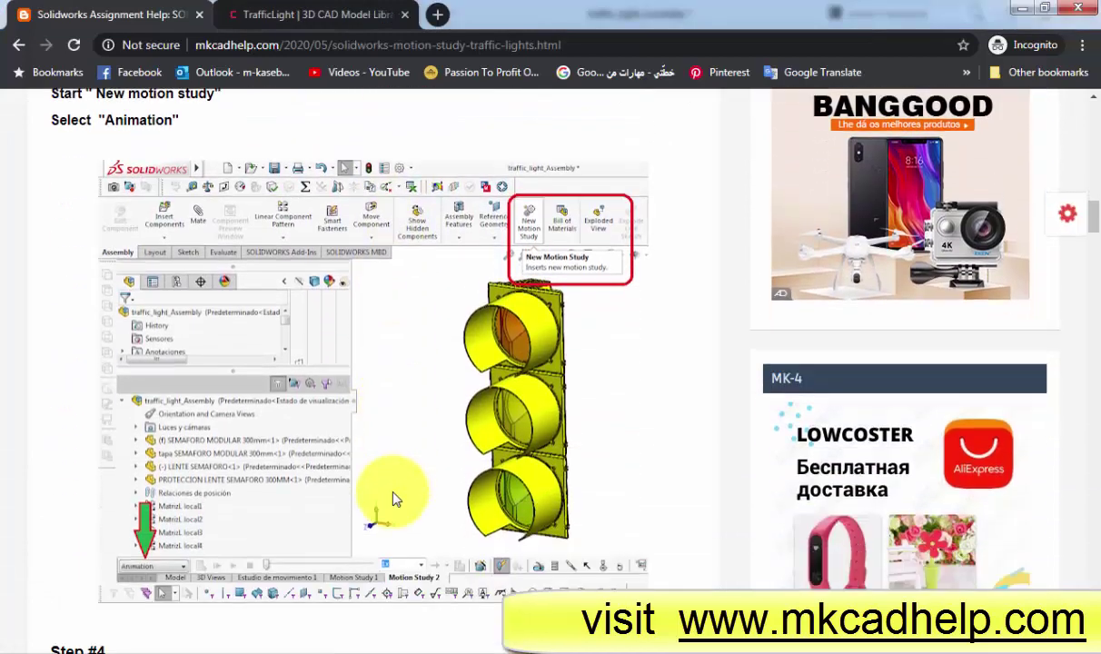
scroll(395, 498, "down", 3)
scroll(395, 497, "down", 2)
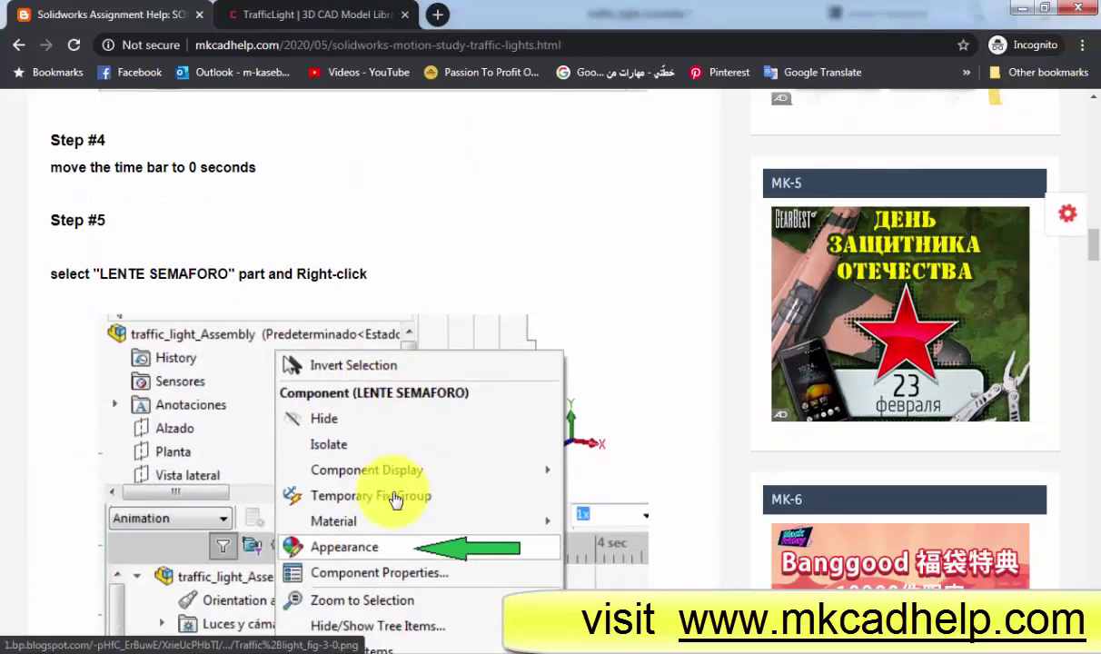
scroll(395, 501, "down", 3)
scroll(395, 502, "down", 1)
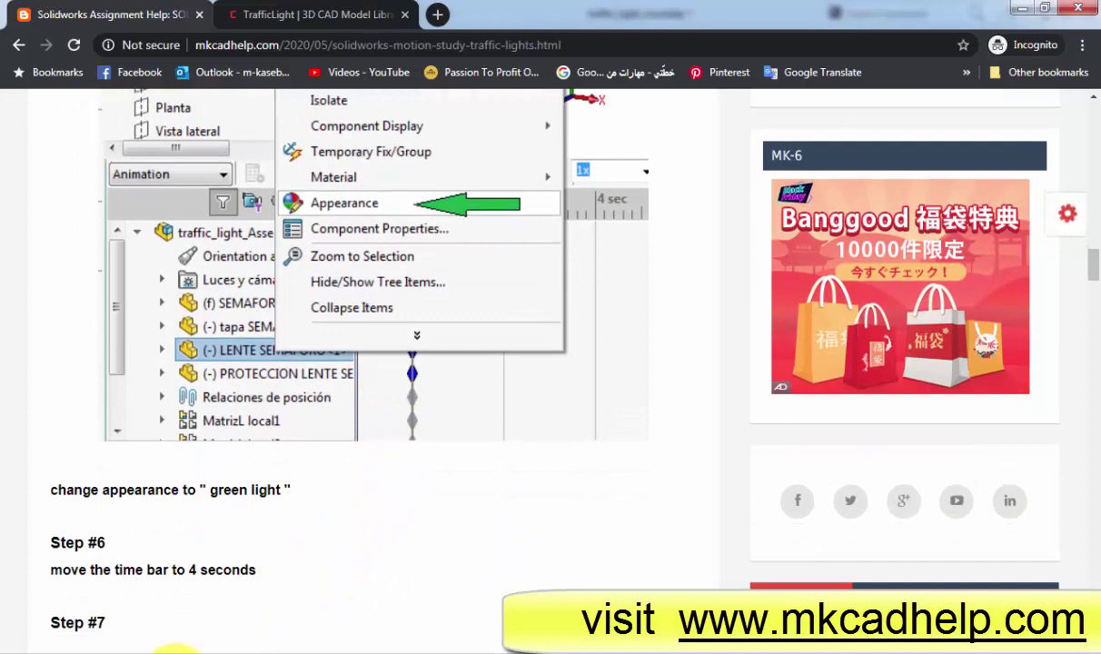
left_click(404, 643)
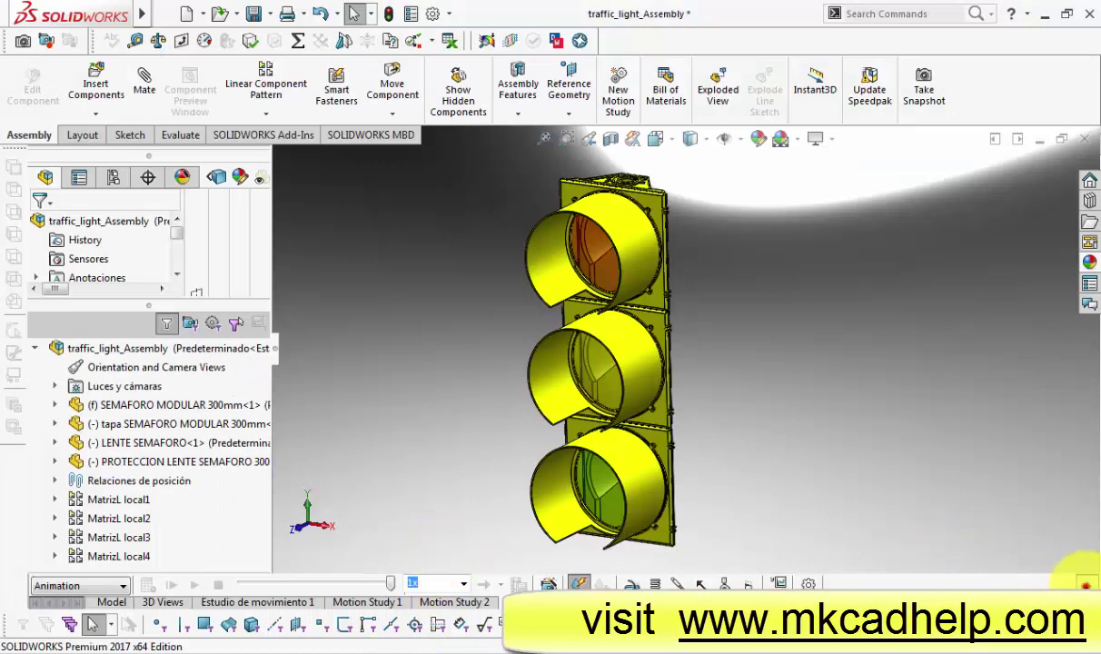
Step: Enlarge the timeline and start editing the LENTE SEMAFORO lens appearance
left_click(1087, 584)
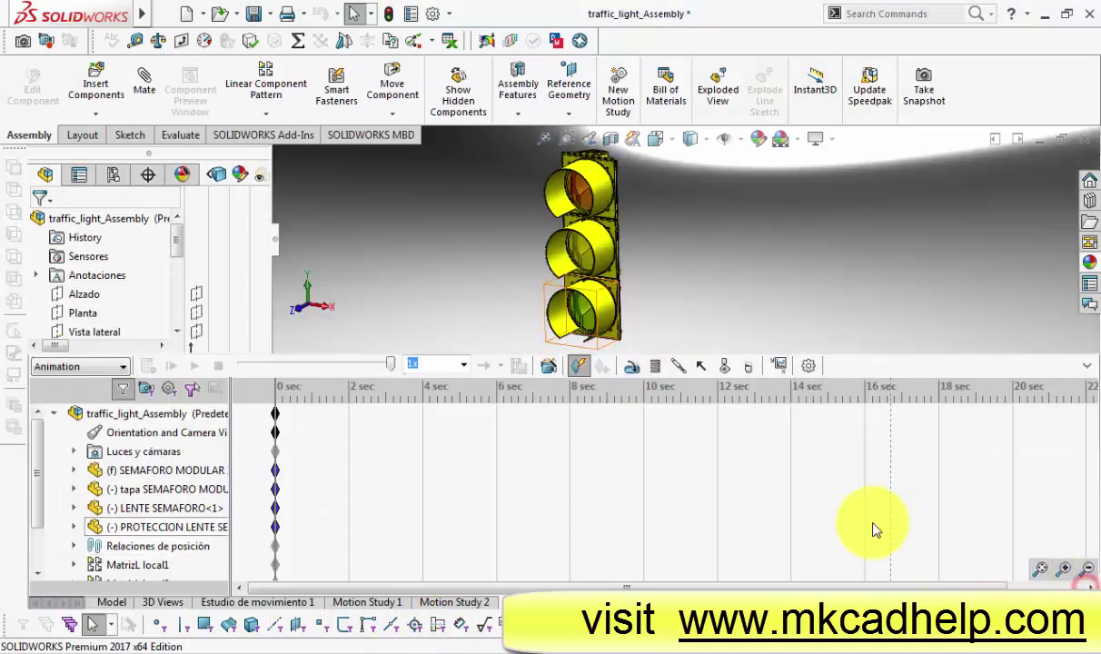
left_click(156, 515)
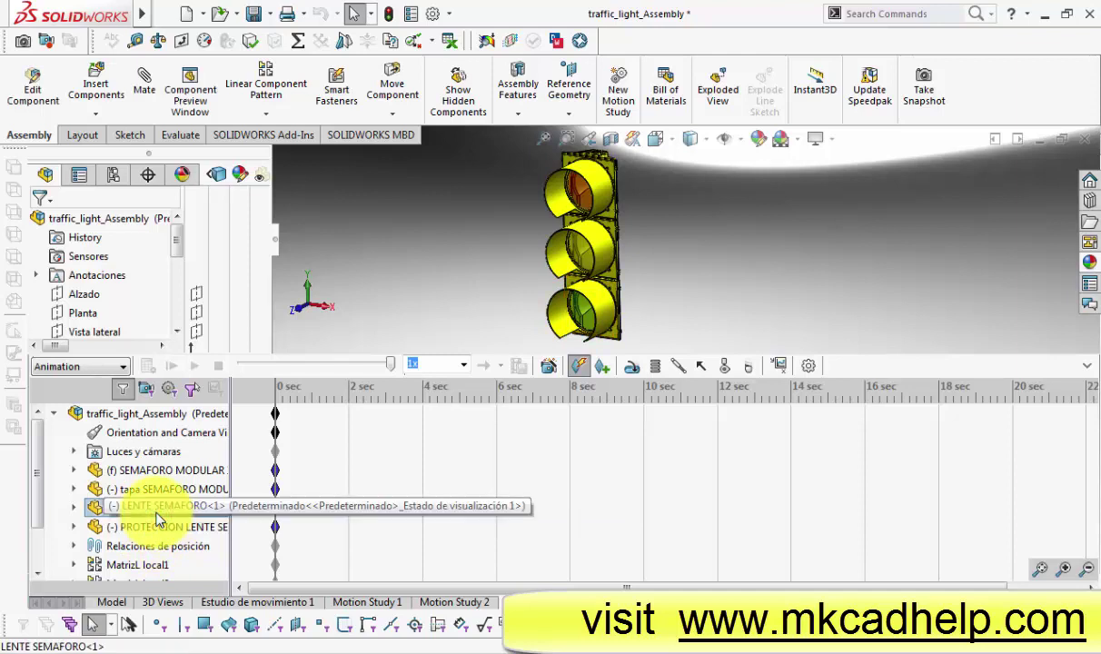
right_click(158, 514)
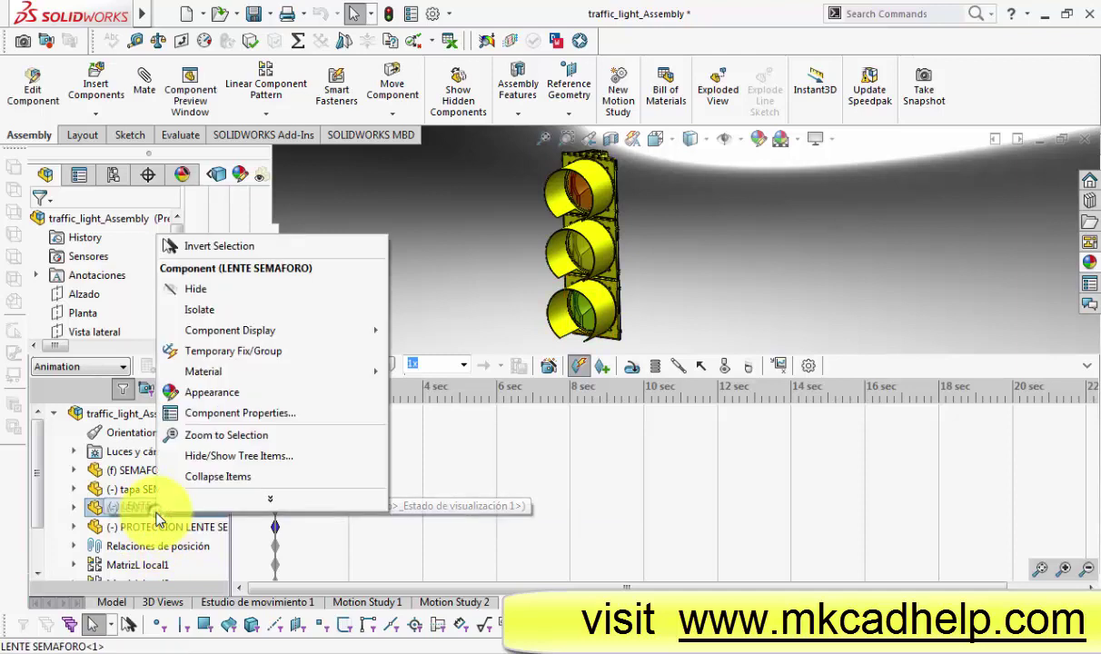
left_click(227, 397)
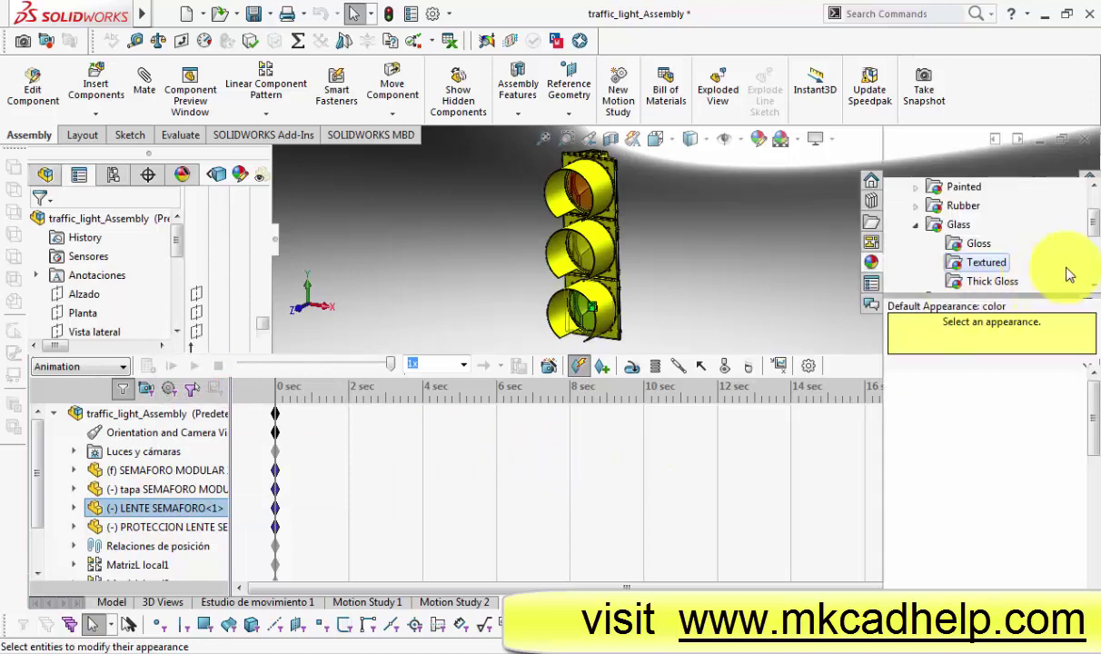
Step: Apply the Lights 'Red LED' appearance to the lens
left_click_drag(1091, 209, 1095, 193)
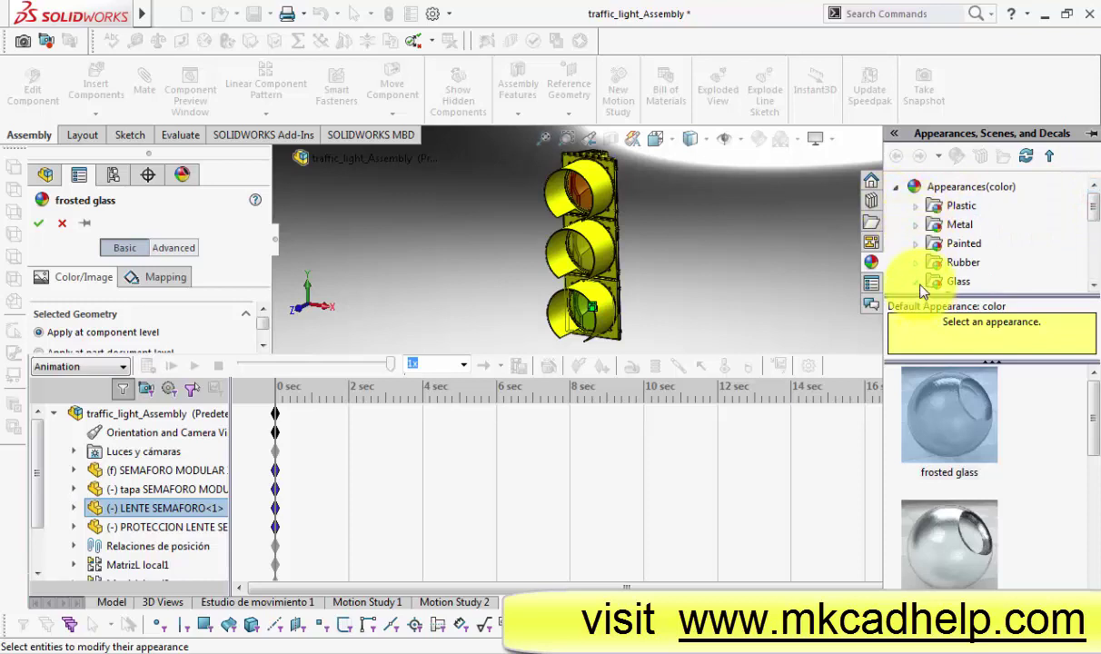
left_click(919, 283)
scroll(1024, 265, "down", 1)
scroll(1025, 263, "down", 2)
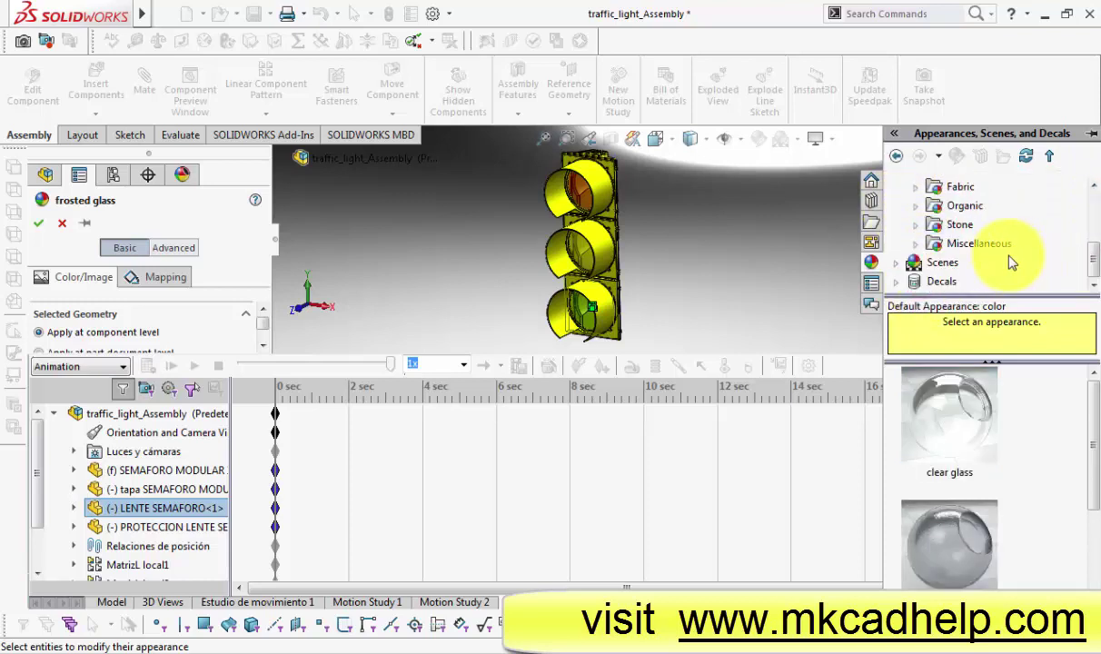
scroll(983, 250, "up", 1)
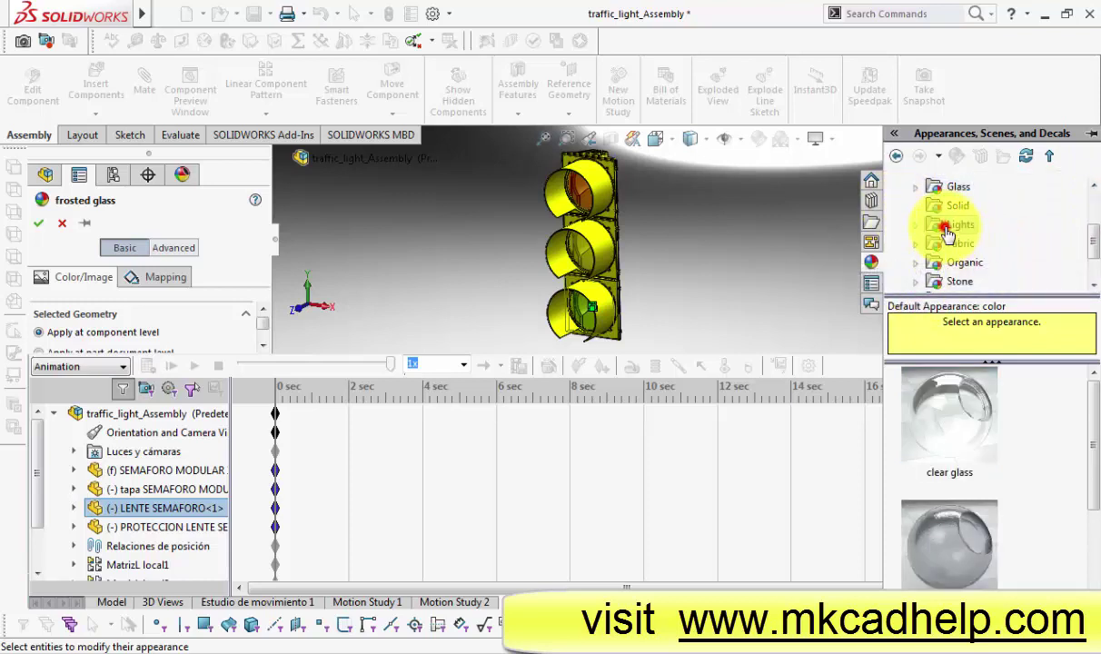
left_click(948, 227)
left_click(965, 403)
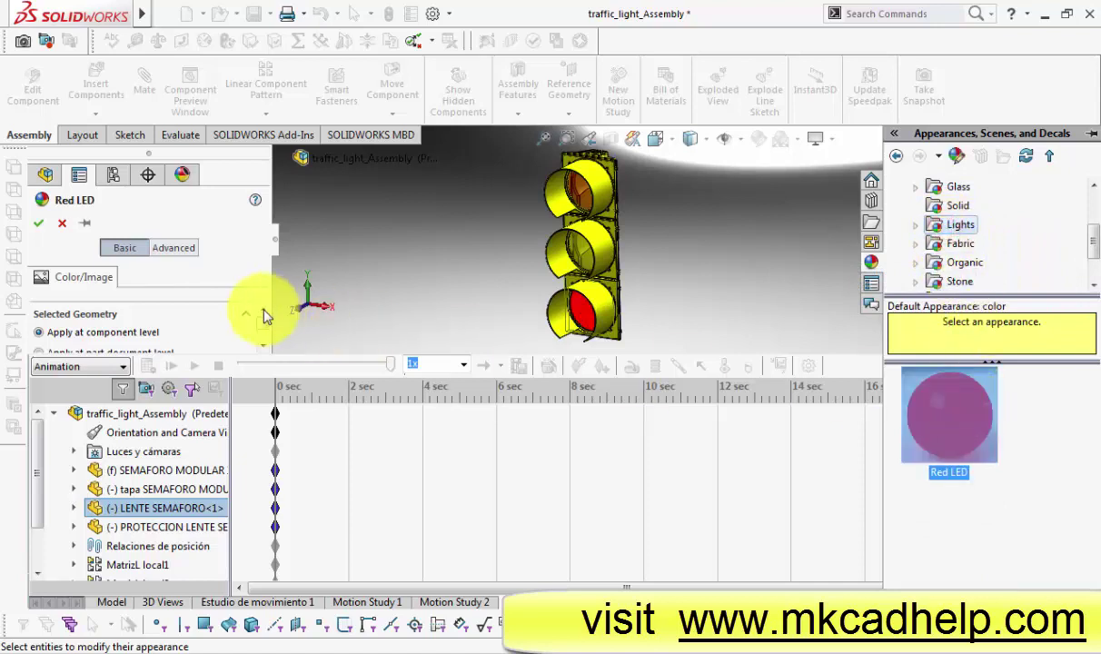
Step: Recolor the LED appearance green and accept it at time 0
left_click(264, 344)
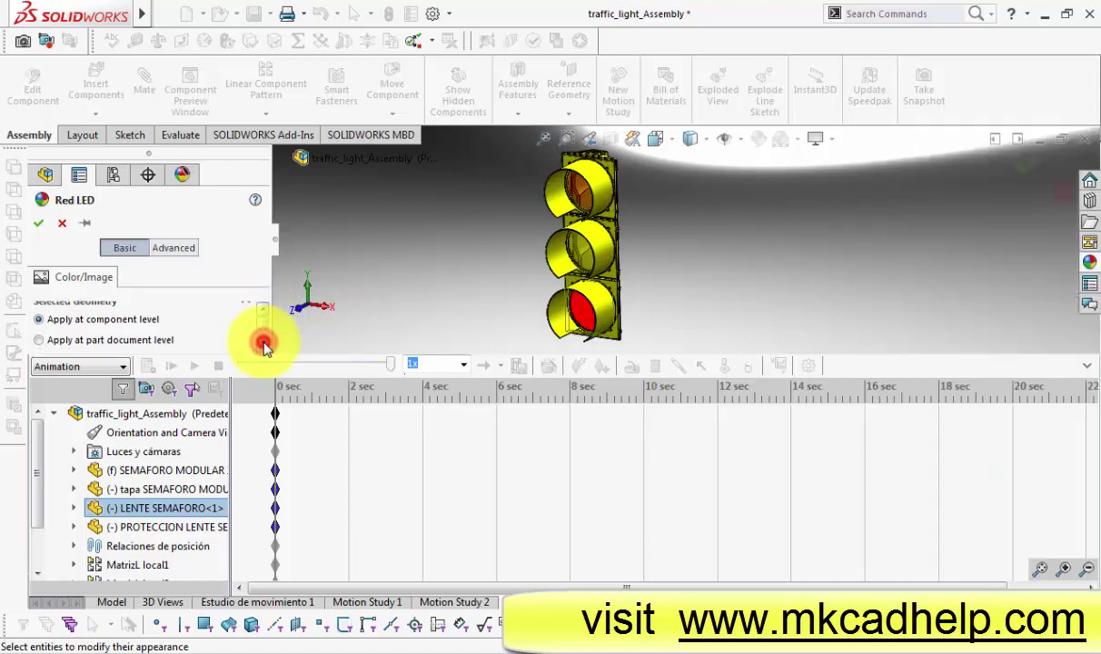
left_click(263, 345)
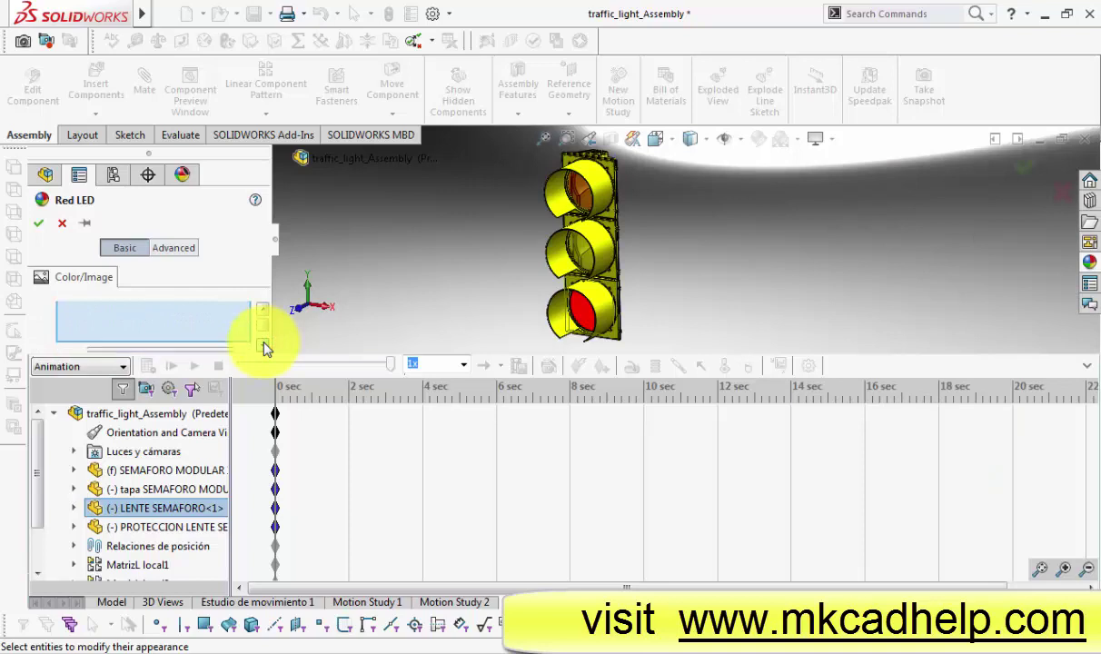
left_click(263, 348)
left_click(263, 348)
left_click(264, 348)
left_click(263, 348)
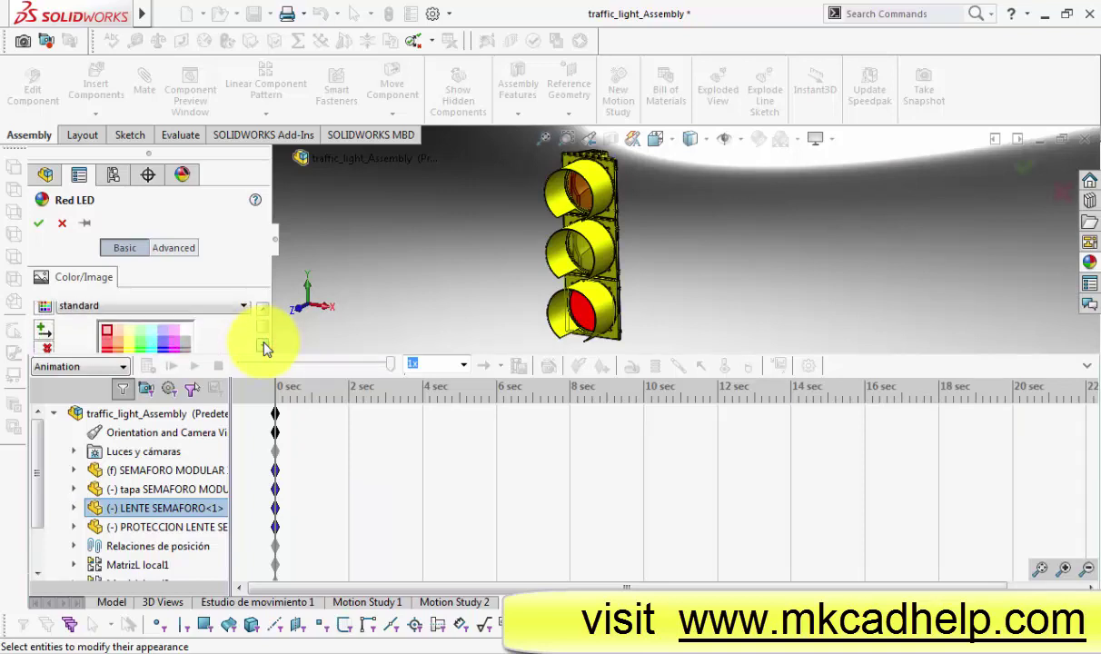
left_click(263, 348)
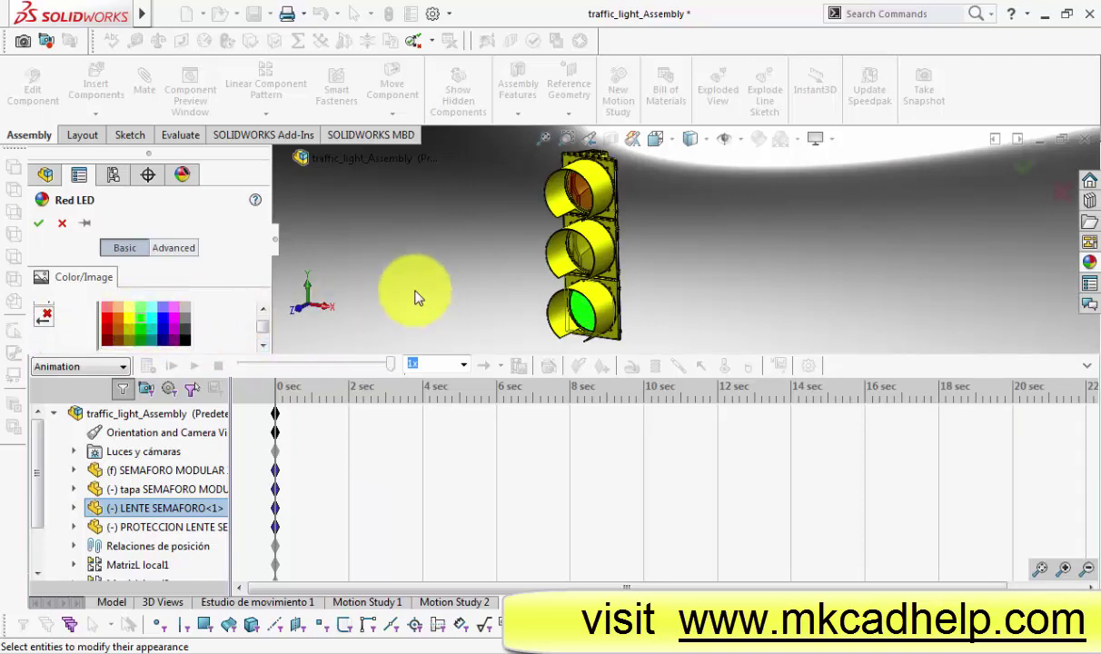
left_click(38, 223)
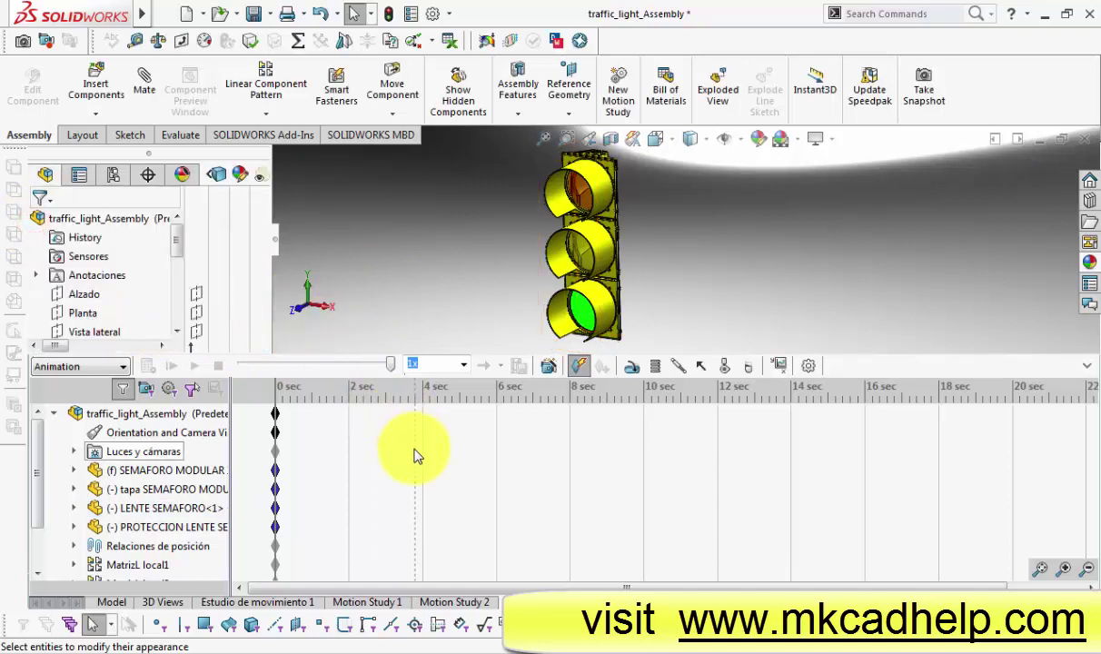
Step: Move the motion study time bar from 0 to the 4 sec mark
left_click(287, 414)
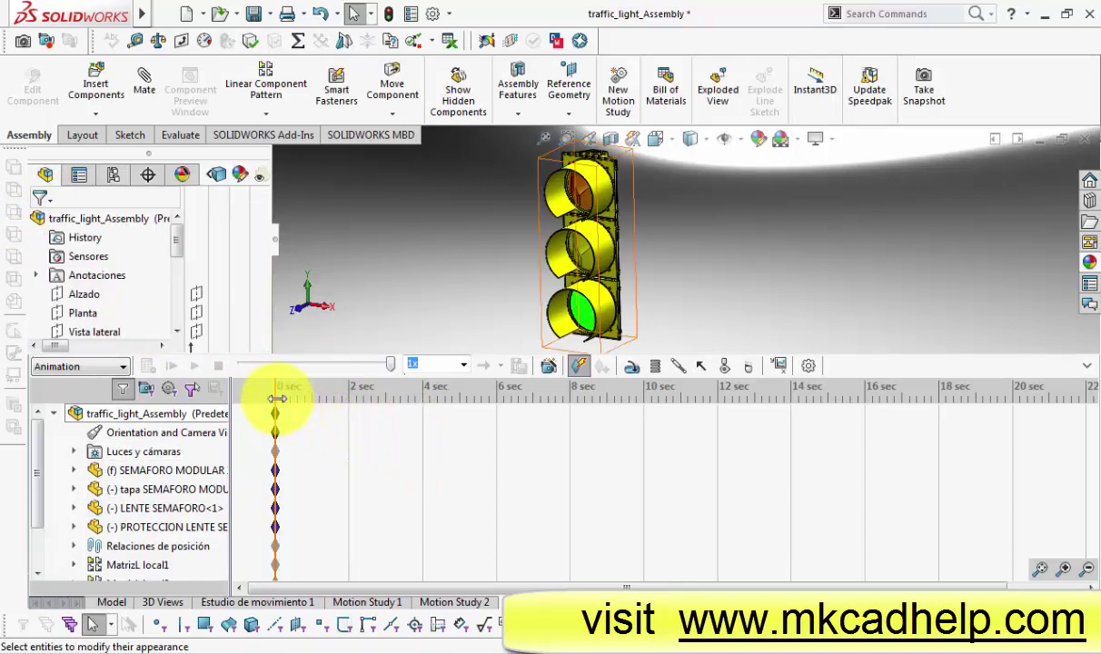
left_click_drag(277, 398, 421, 418)
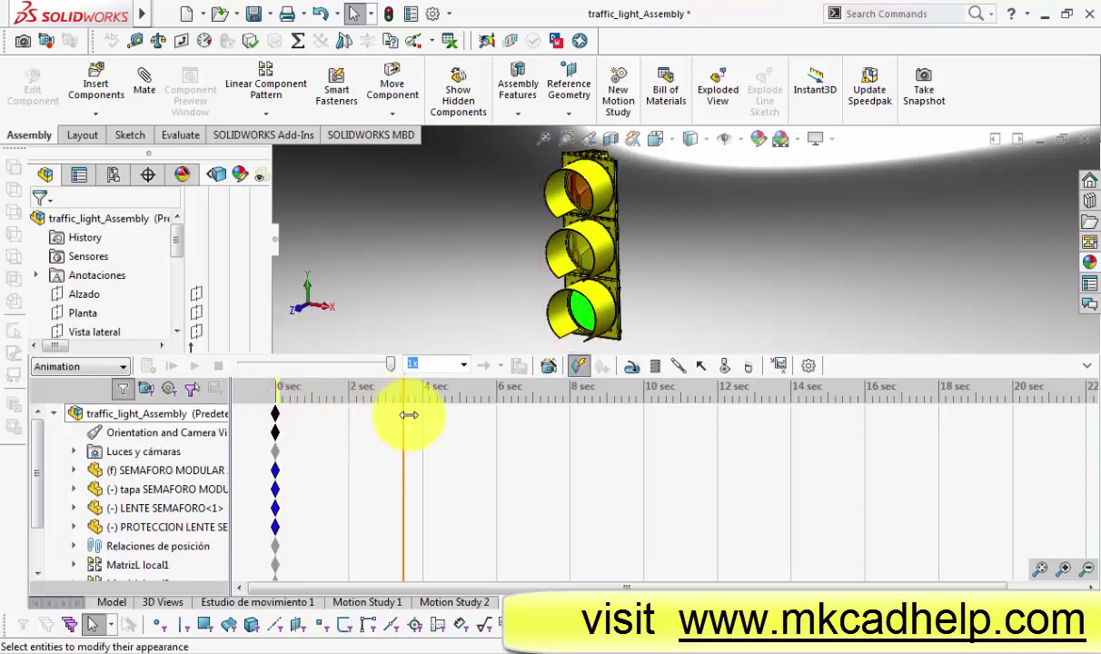
Step: Apply the Glass frosted glass appearance to the LENTE SEMAFORO lens at 4 seconds
right_click(186, 510)
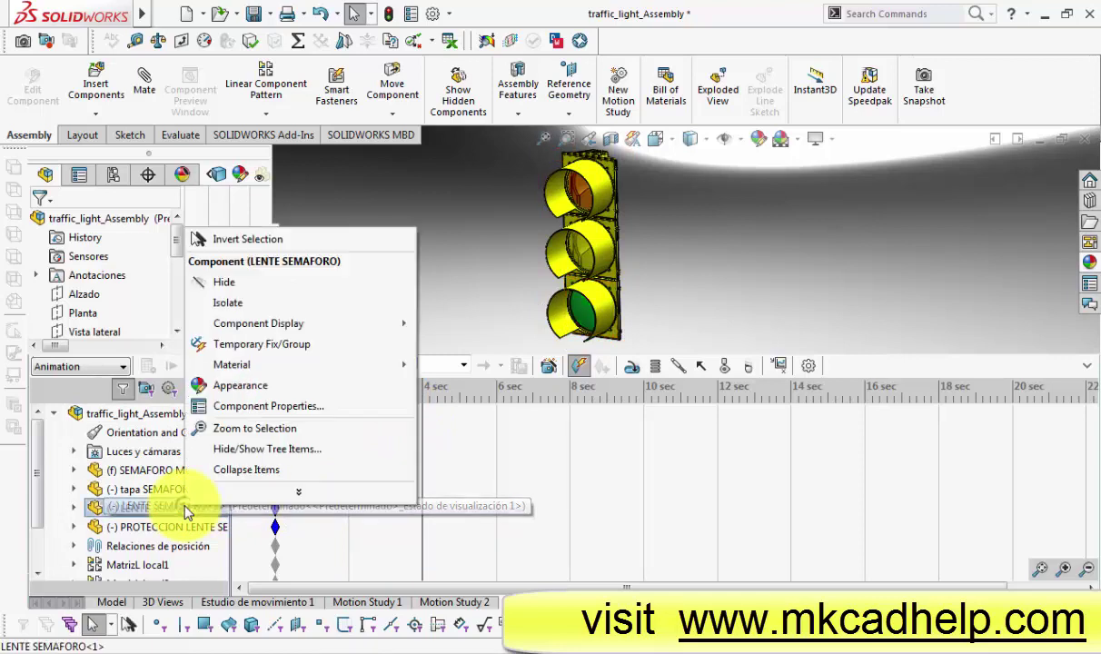
left_click(245, 387)
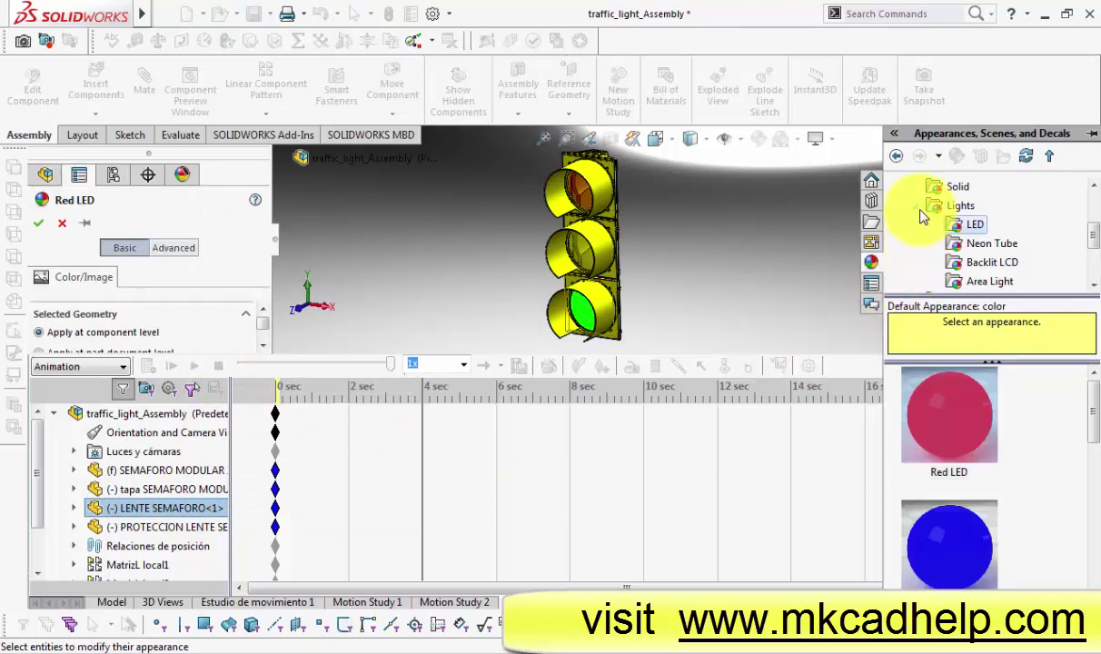
left_click(916, 206)
scroll(920, 233, "up", 2)
scroll(920, 238, "up", 2)
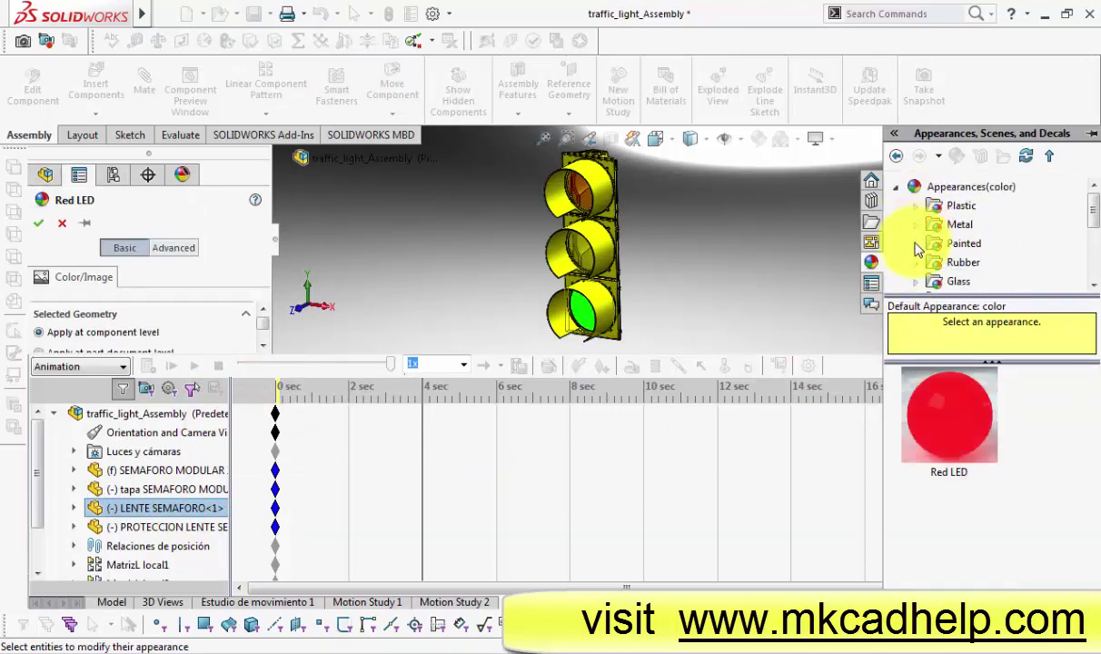
scroll(918, 251, "down", 2)
scroll(919, 251, "down", 3)
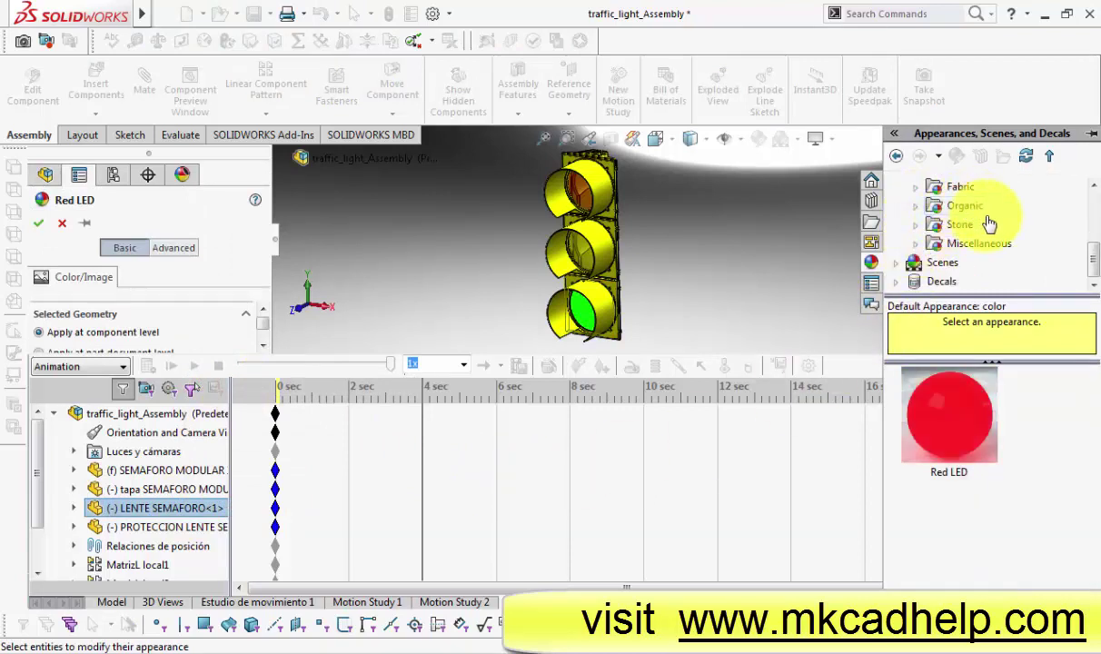
scroll(991, 227, "up", 2)
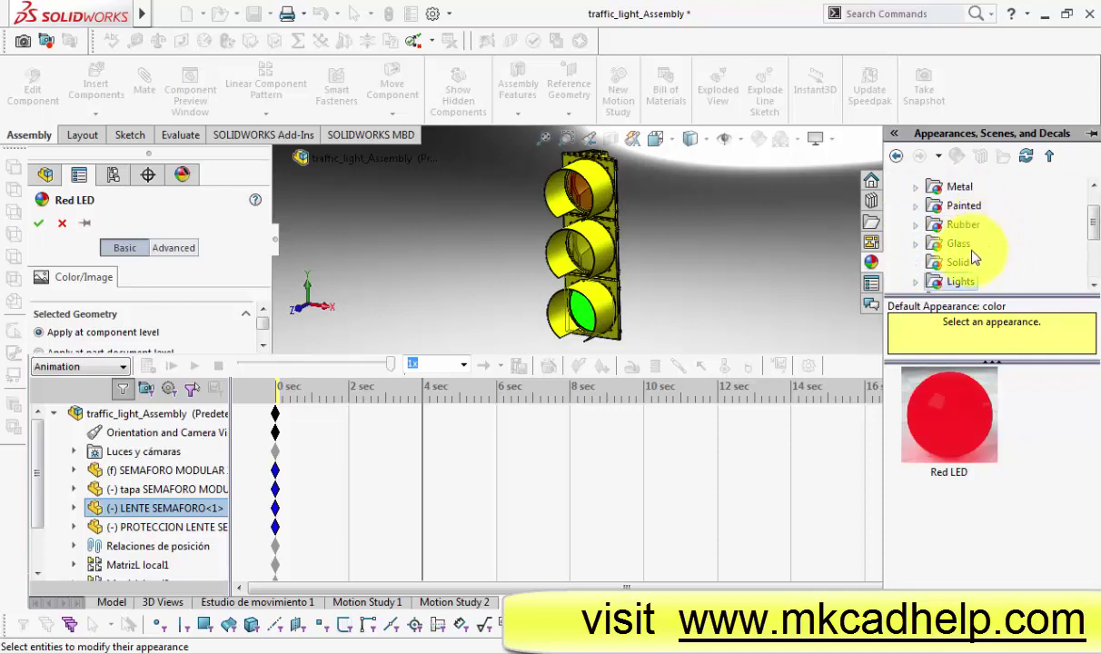
left_click(961, 247)
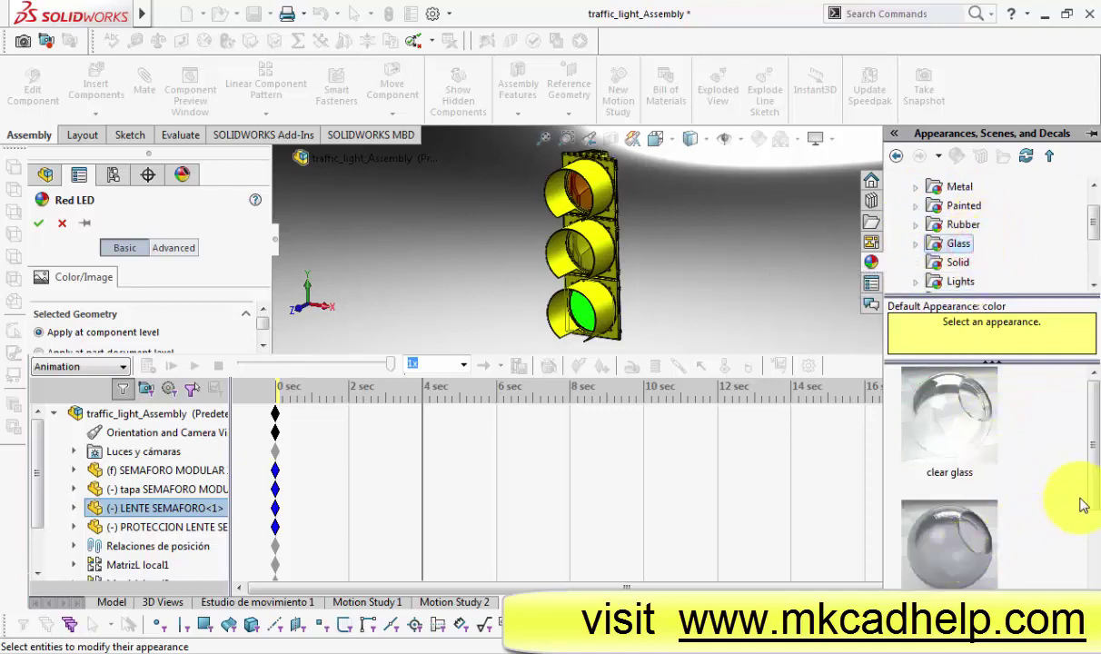
left_click(986, 552)
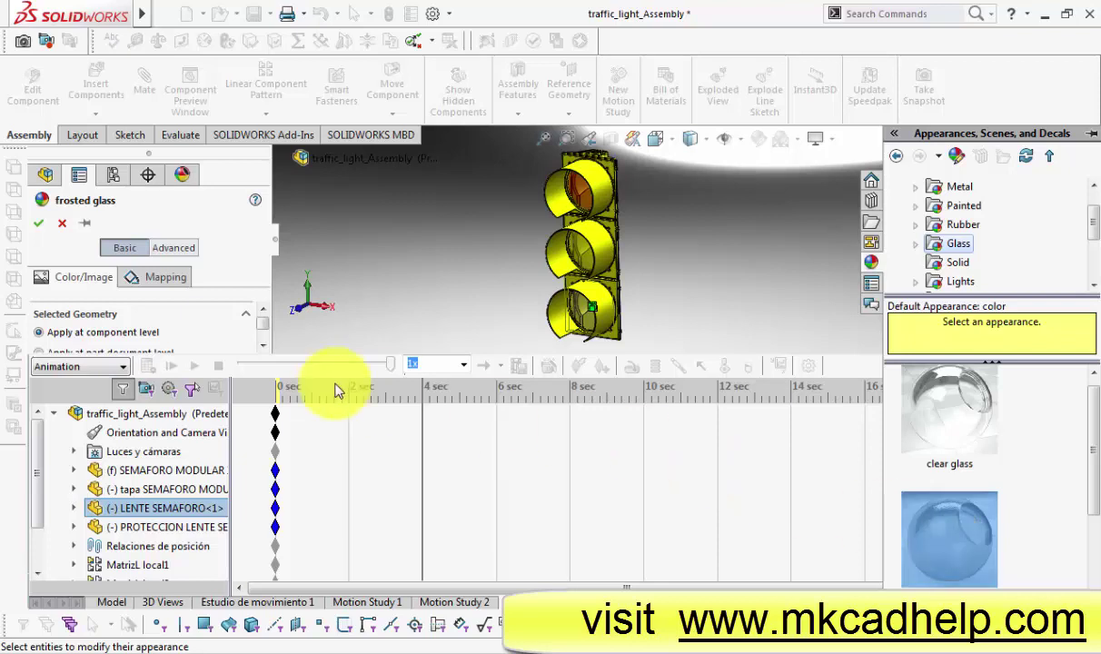
Step: Choose a colour for the frosted glass and confirm, adding the 4 sec key
left_click(261, 346)
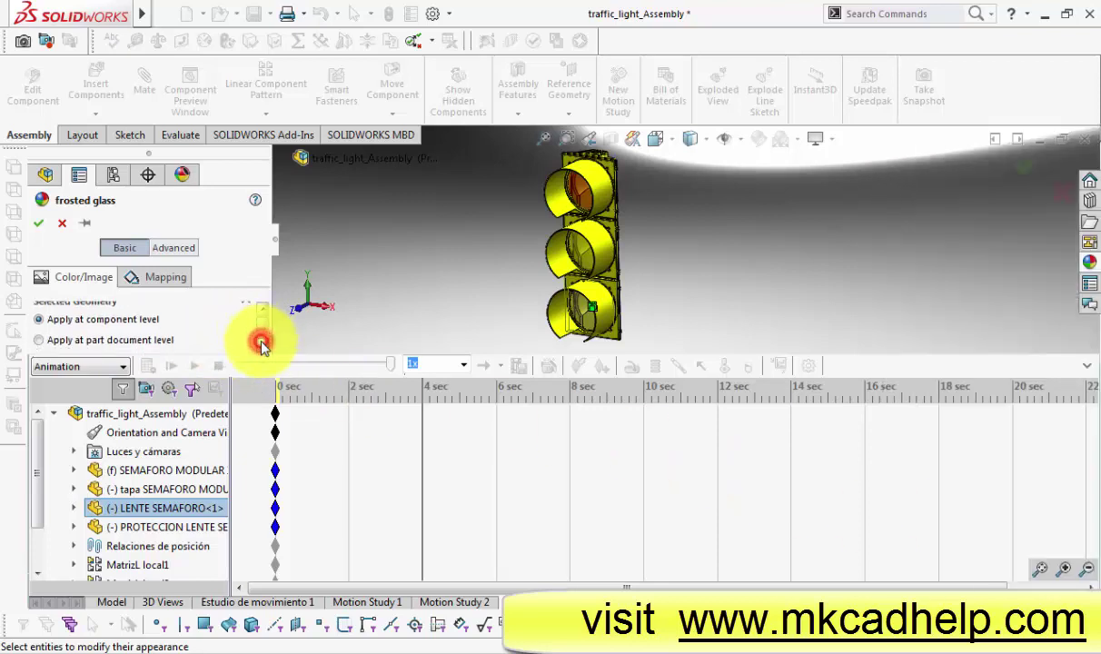
left_click(261, 346)
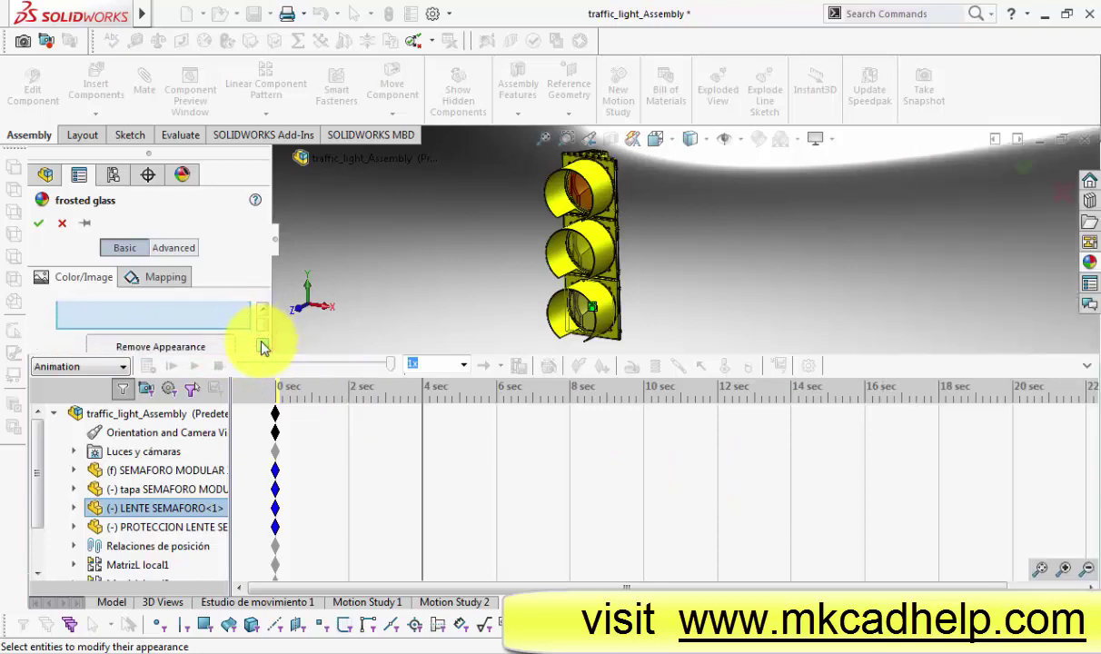
left_click(261, 346)
left_click(262, 346)
left_click(261, 346)
left_click(262, 346)
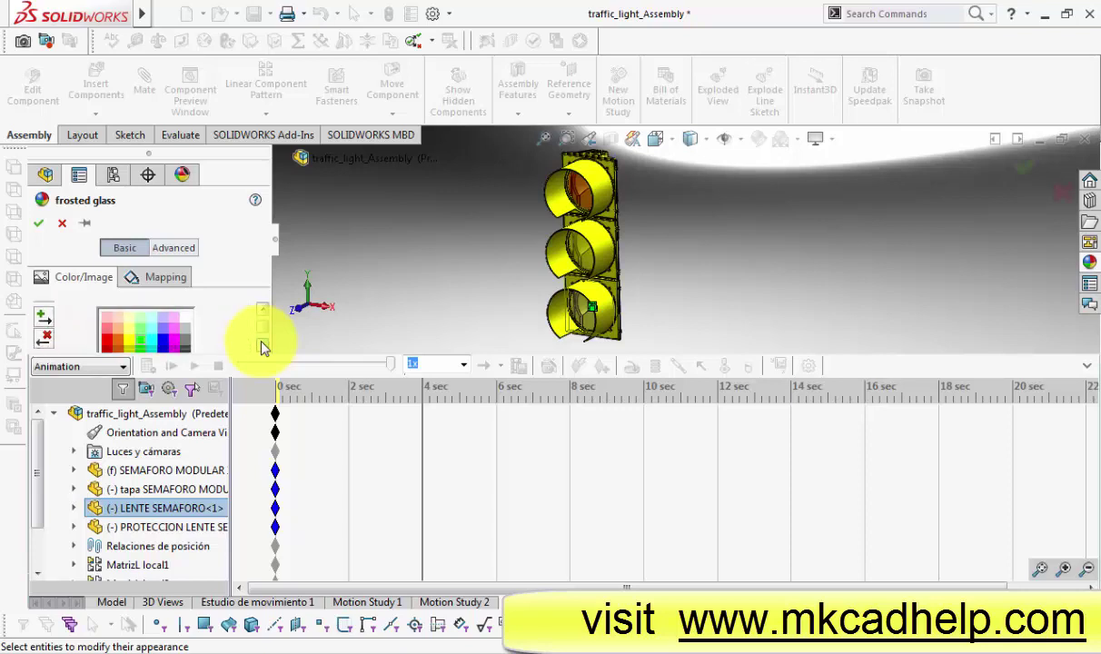
left_click(146, 327)
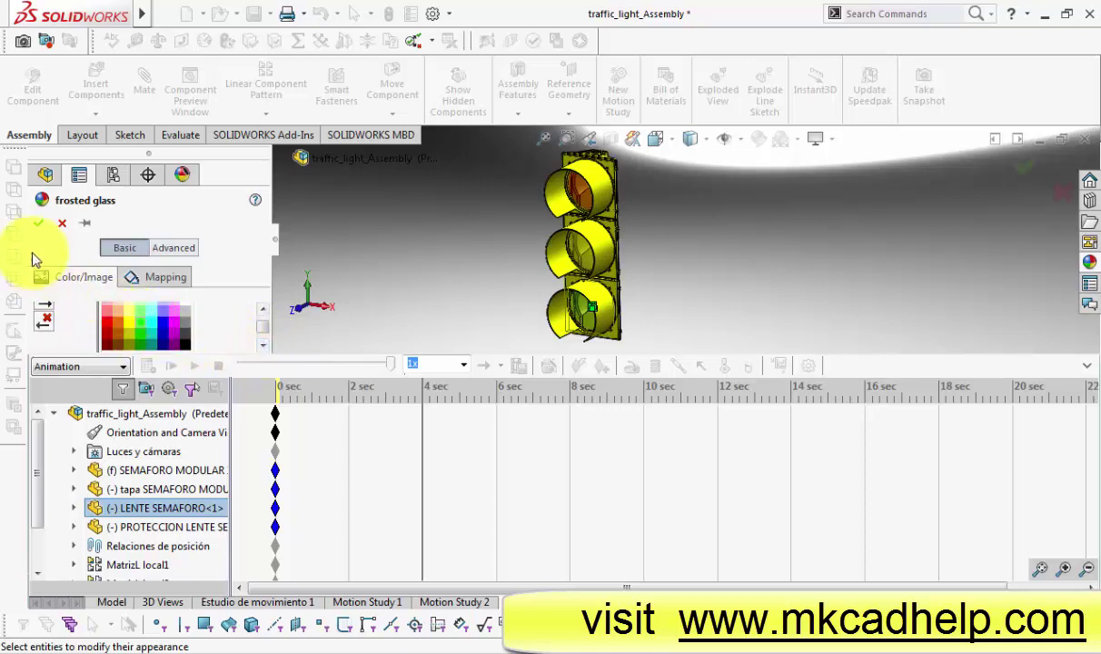
left_click(38, 224)
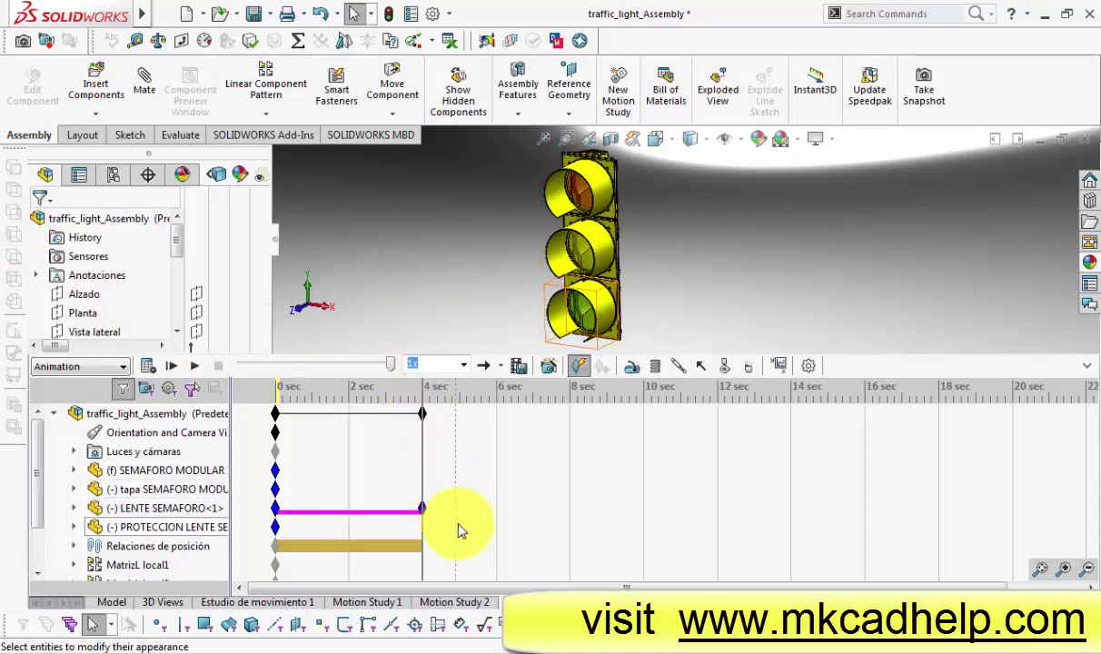
Step: Set the lens's 4 sec key to Snap interpolation and replay to check the instant switch
left_click(194, 365)
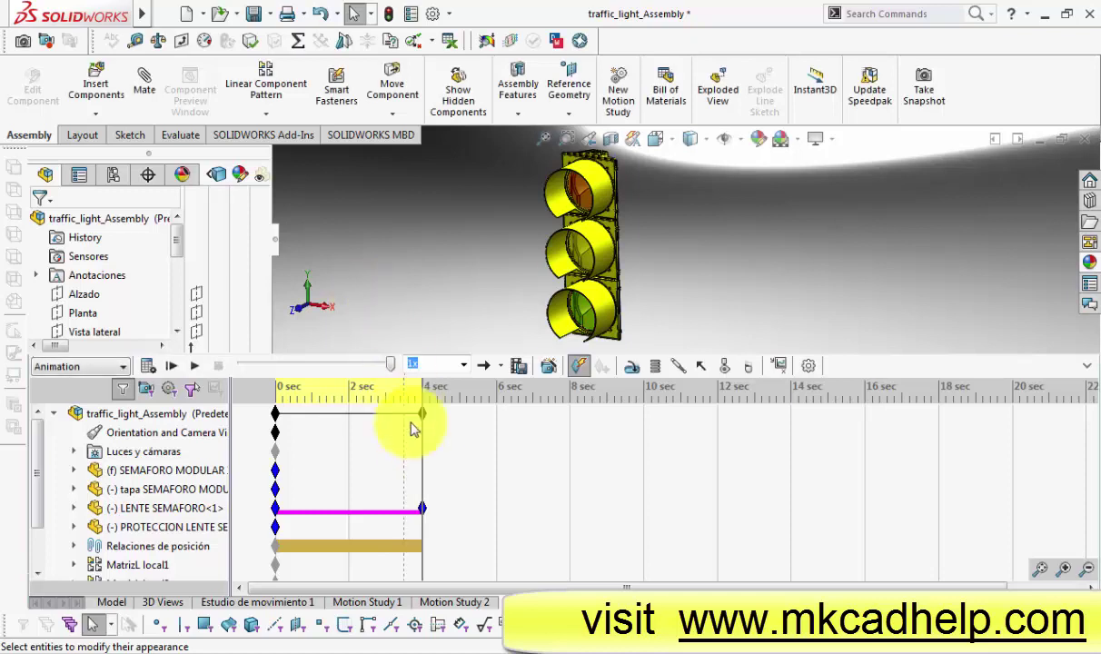
right_click(424, 510)
mouse_move(498, 496)
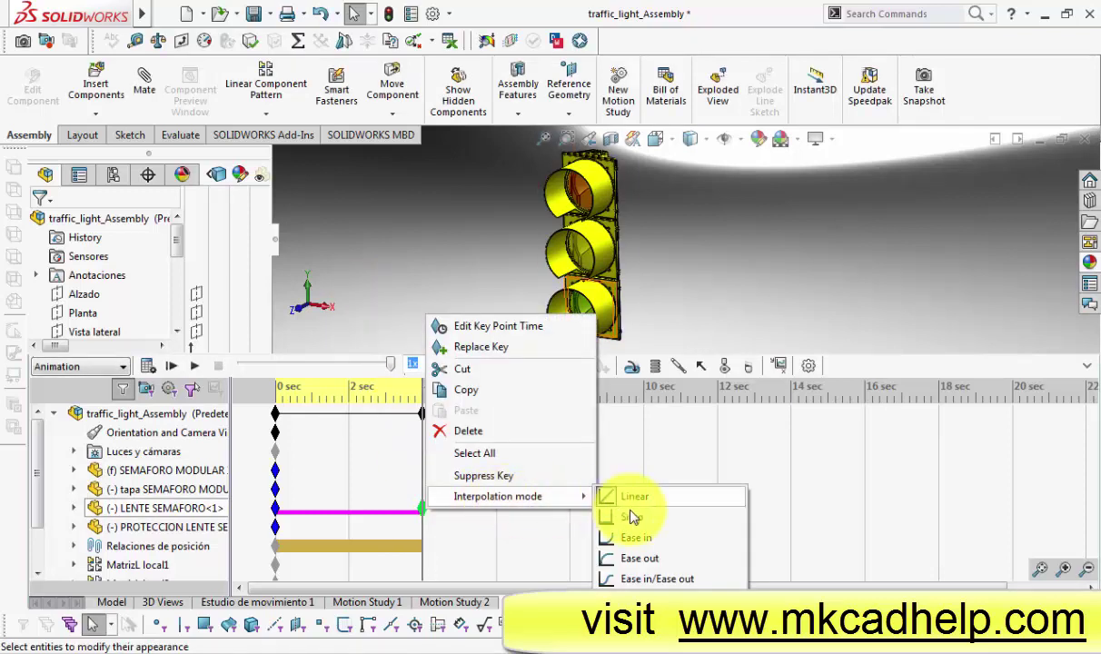
left_click(633, 518)
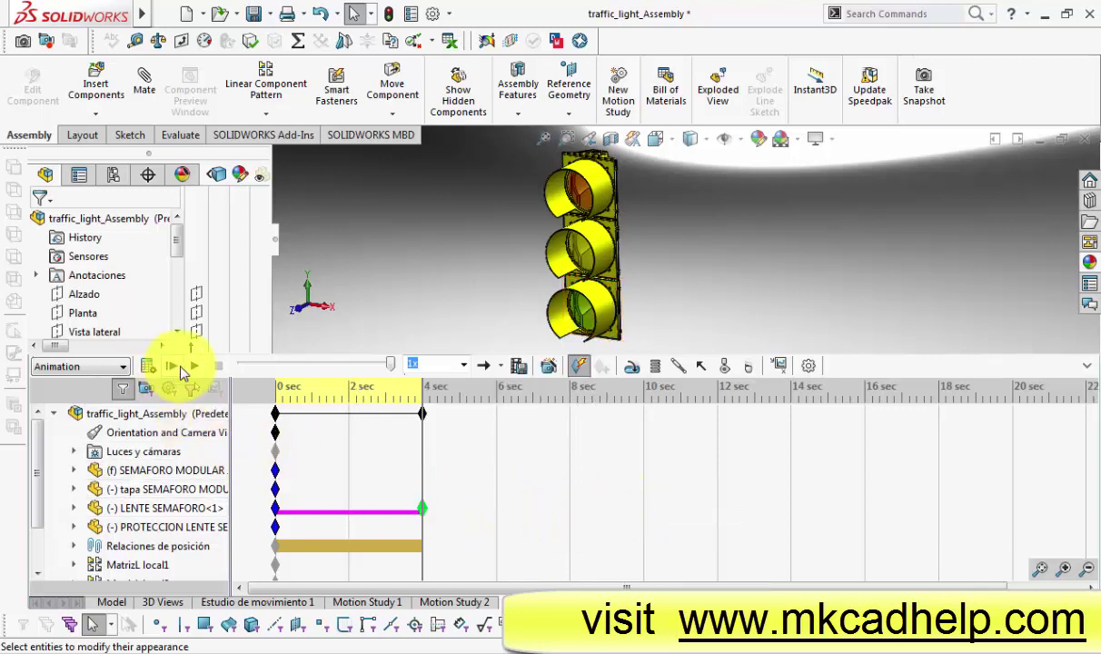
left_click(181, 368)
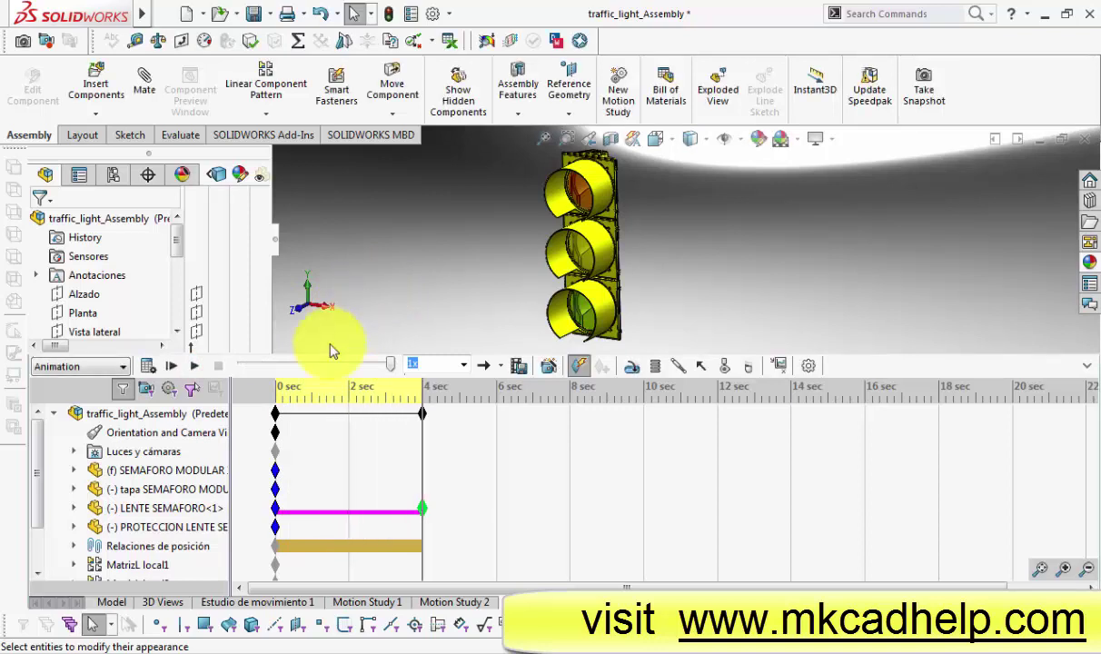
left_click_drag(37, 474, 37, 504)
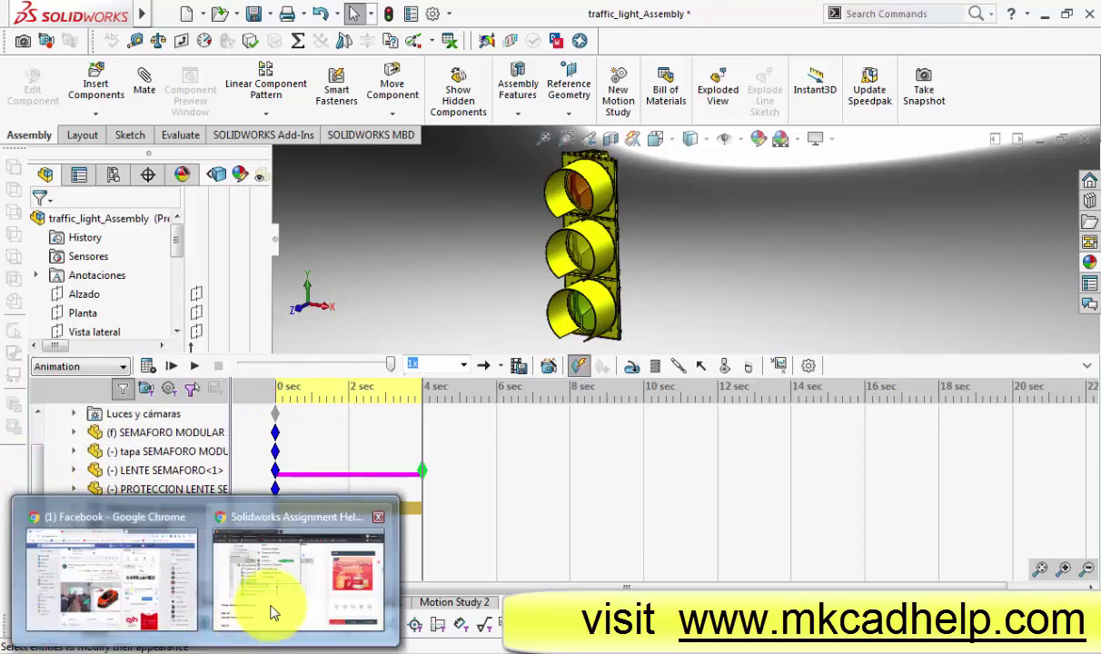
left_click(269, 604)
scroll(293, 556, "down", 2)
scroll(292, 556, "down", 2)
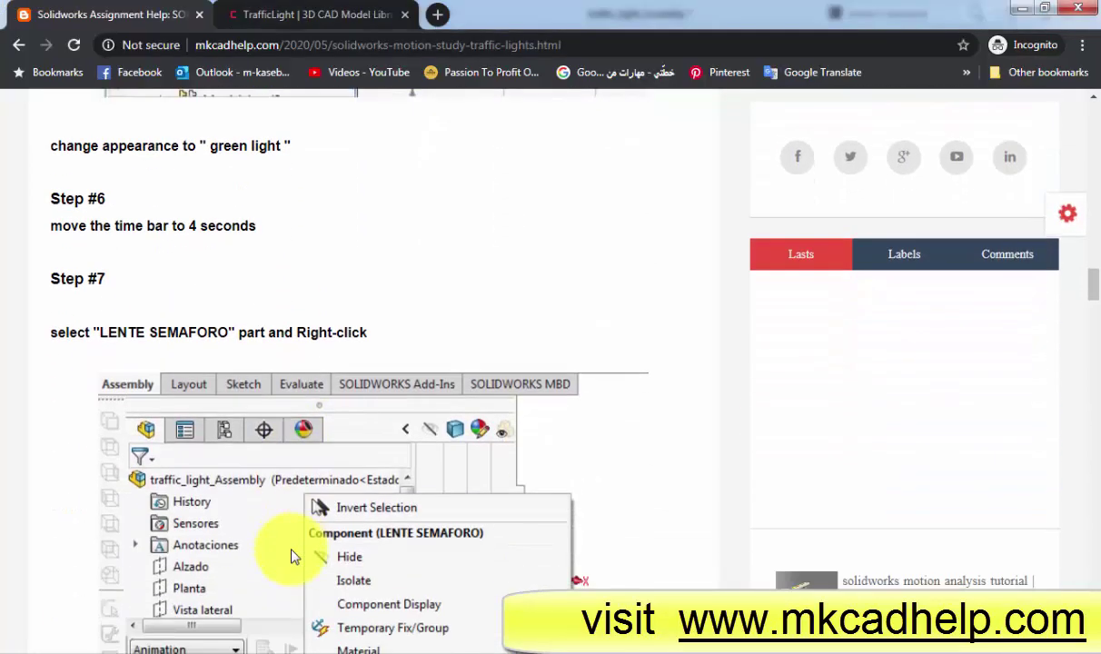
scroll(292, 556, "down", 1)
scroll(293, 556, "down", 3)
scroll(293, 556, "down", 4)
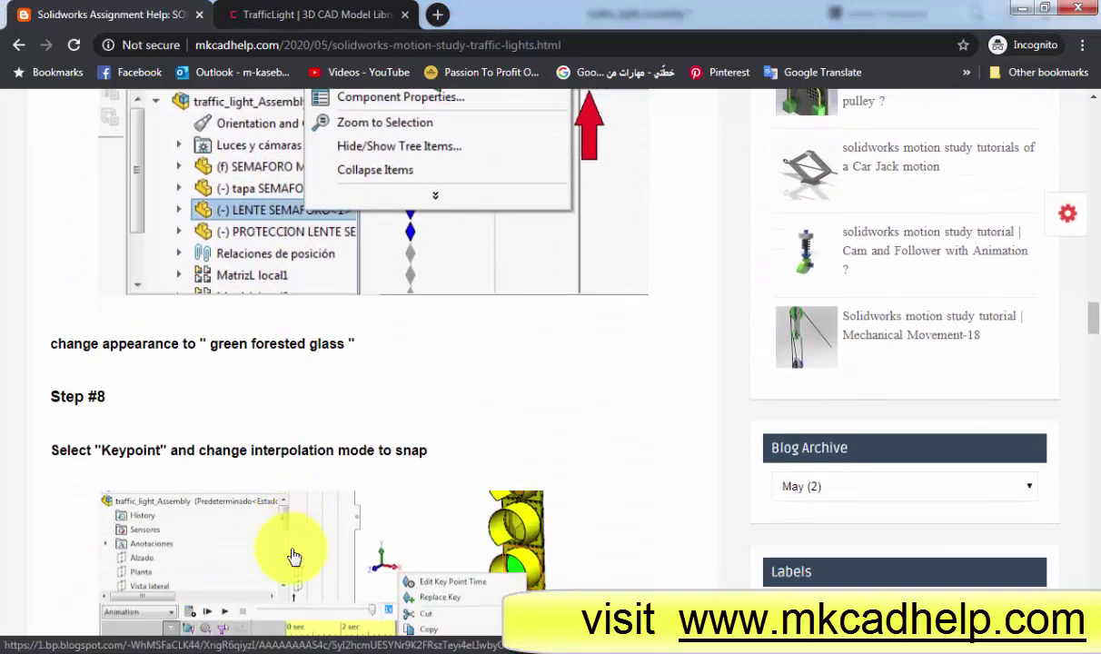
scroll(292, 556, "down", 1)
scroll(293, 556, "down", 1)
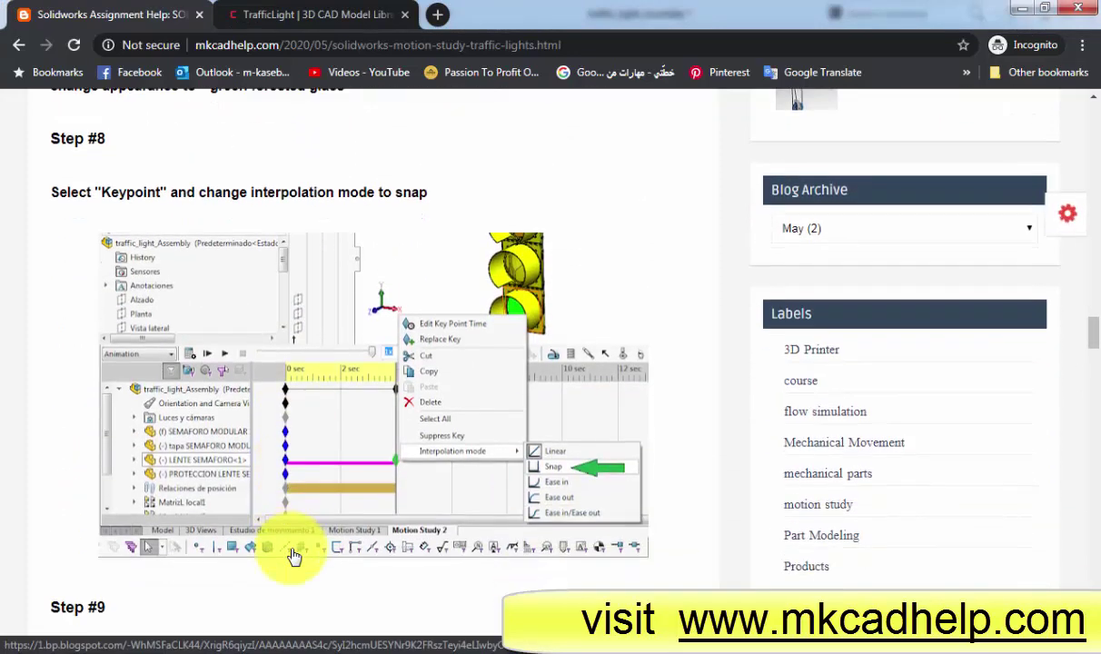
scroll(292, 556, "down", 1)
scroll(293, 556, "down", 1)
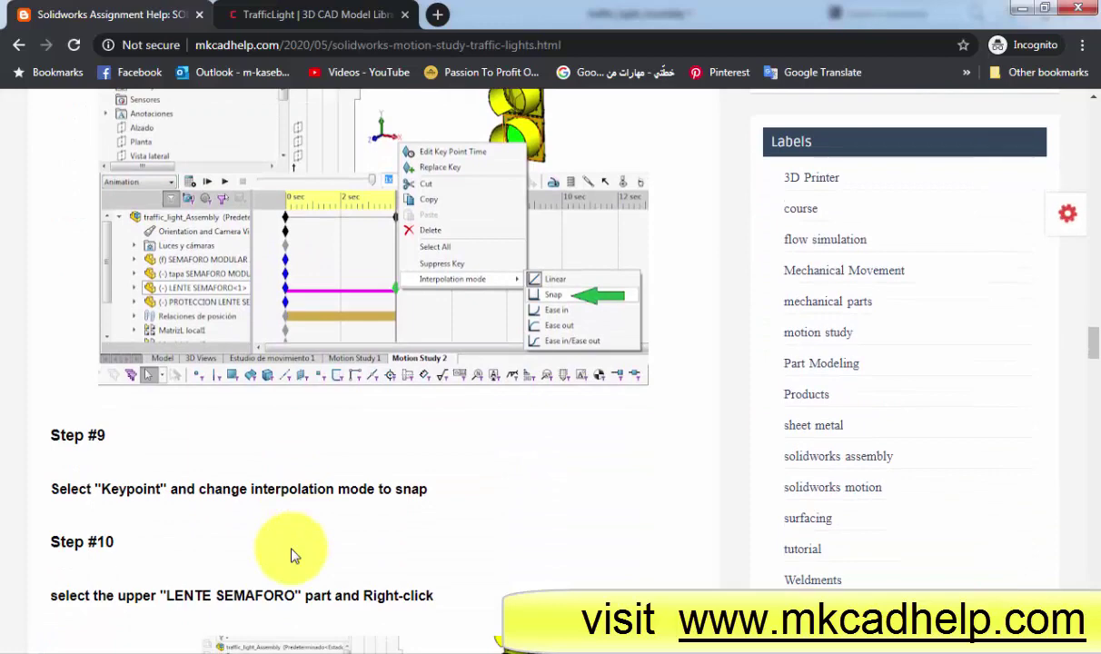
scroll(292, 555, "down", 2)
scroll(293, 556, "down", 1)
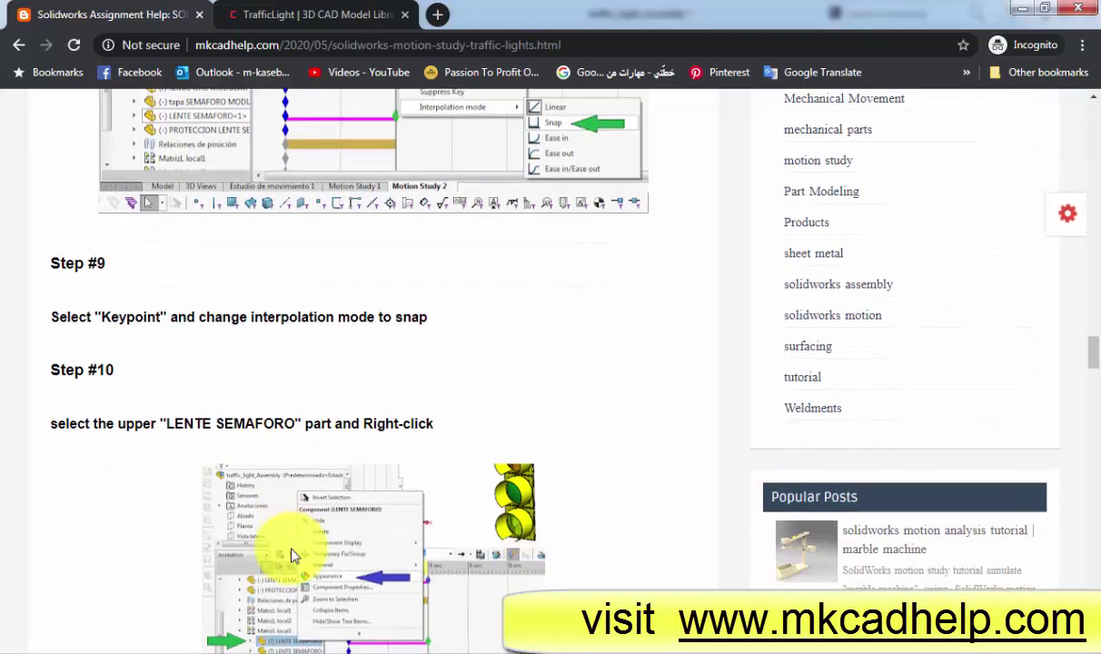
scroll(293, 556, "down", 1)
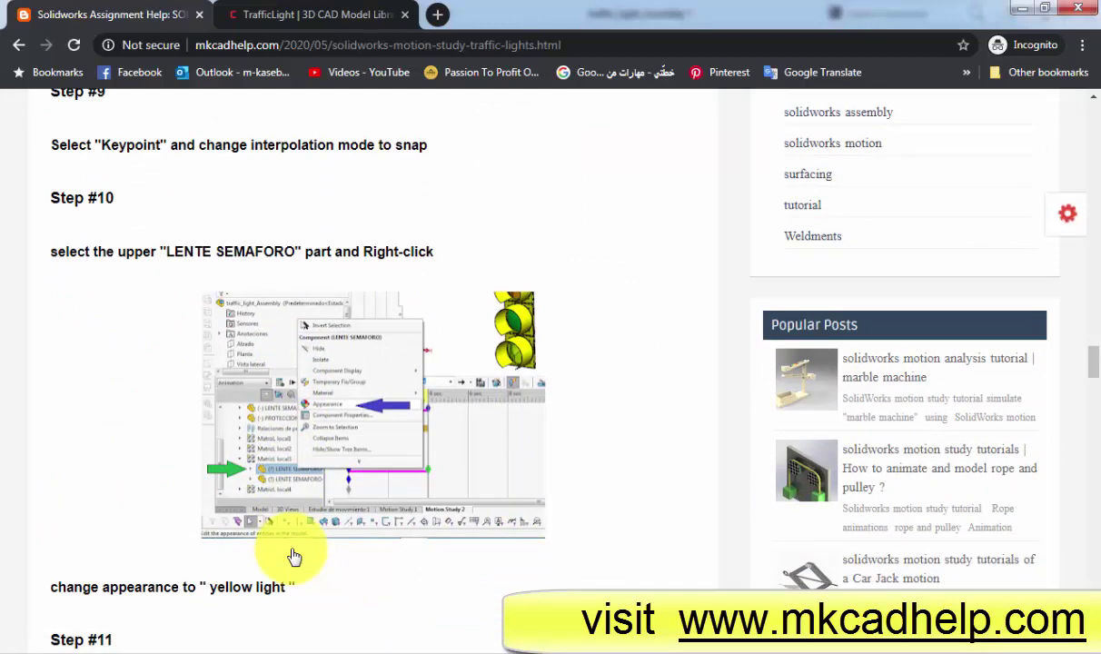
left_click(372, 640)
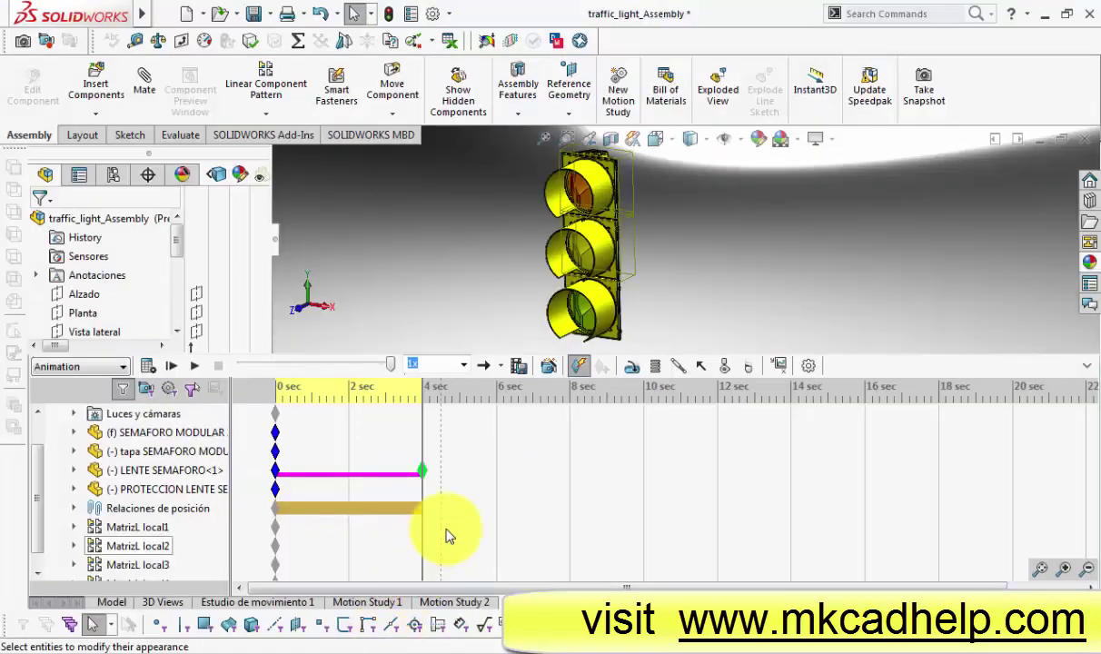
Step: Expand MatrizL local3 and isolate LENTE SEMAFORO<2> to identify which lens it is
scroll(40, 539, "down", 1)
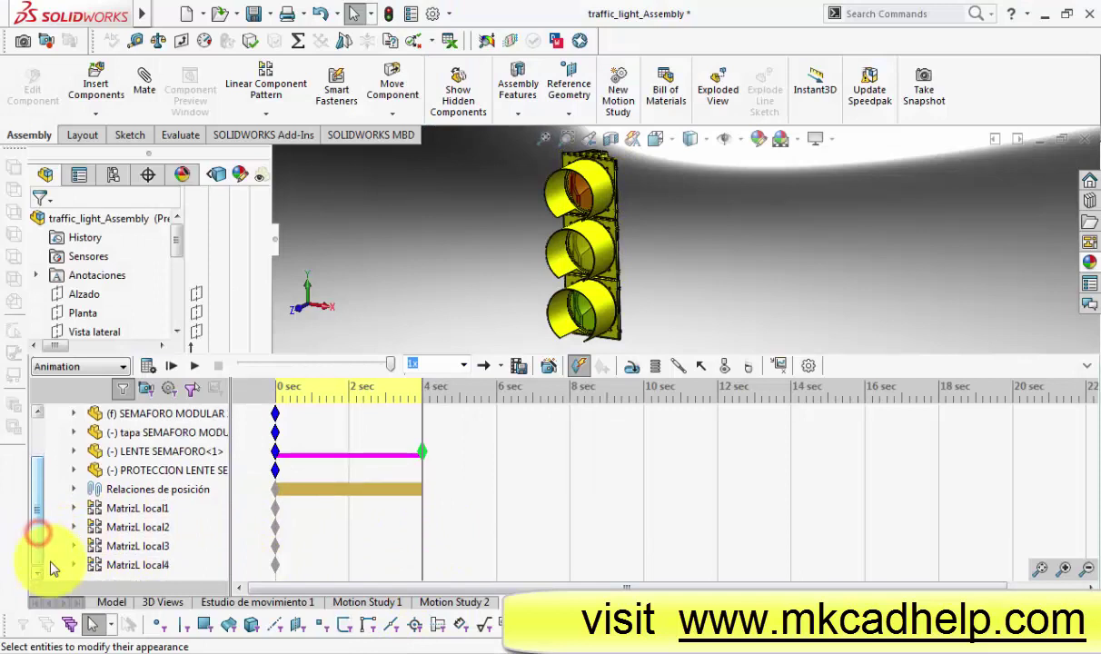
scroll(49, 553, "down", 1)
left_click(73, 527)
left_click(163, 552)
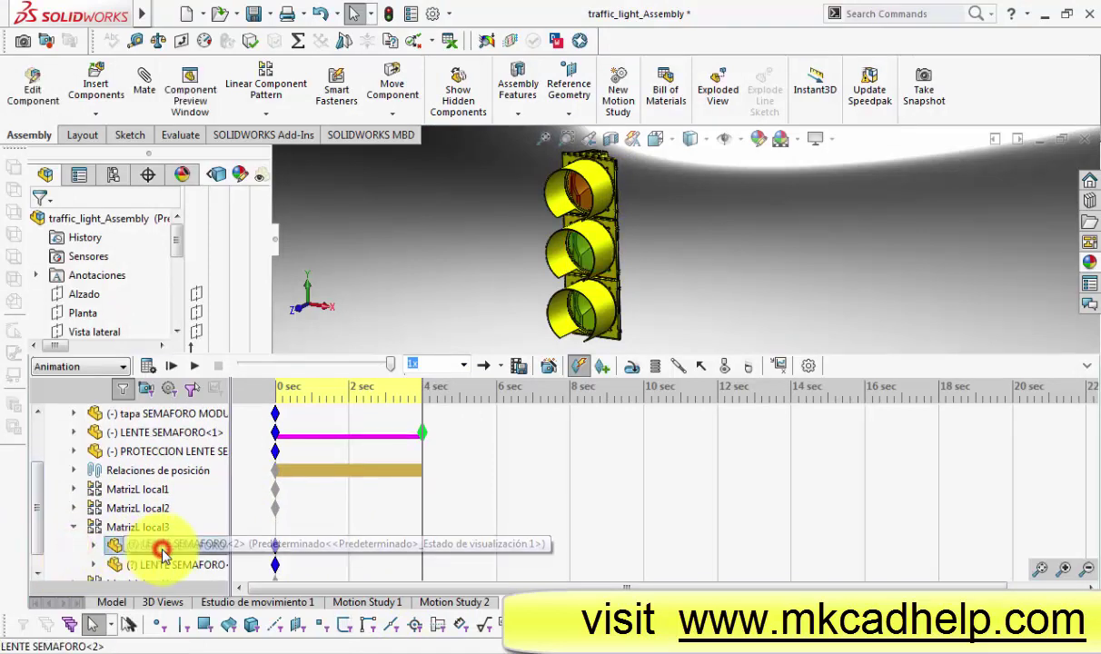
left_click(163, 557)
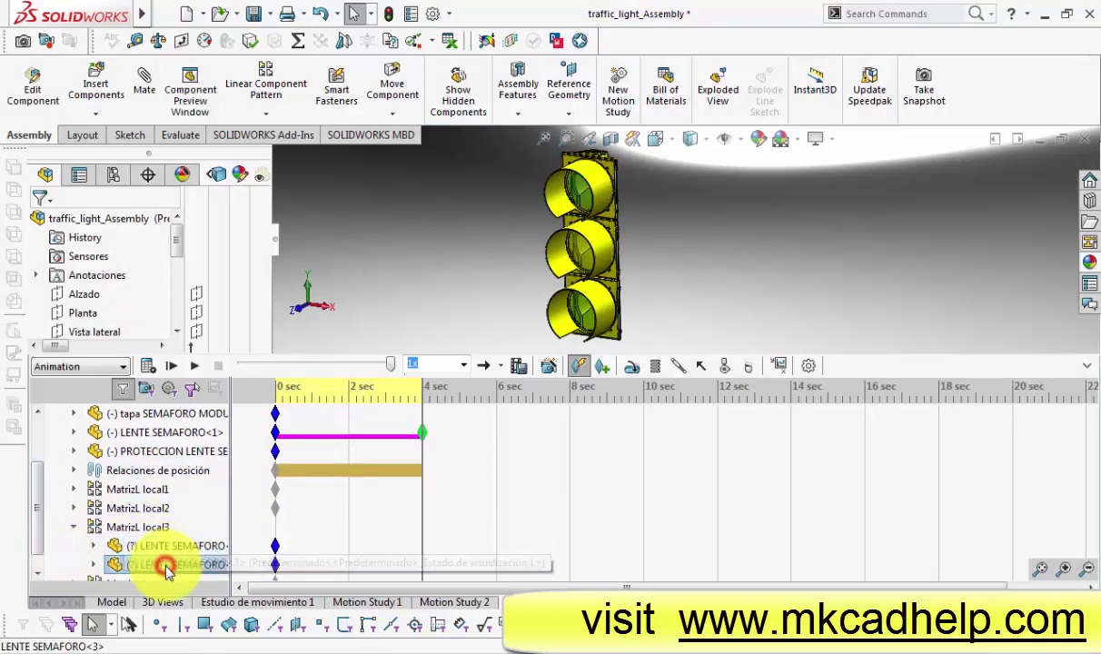
left_click(162, 549)
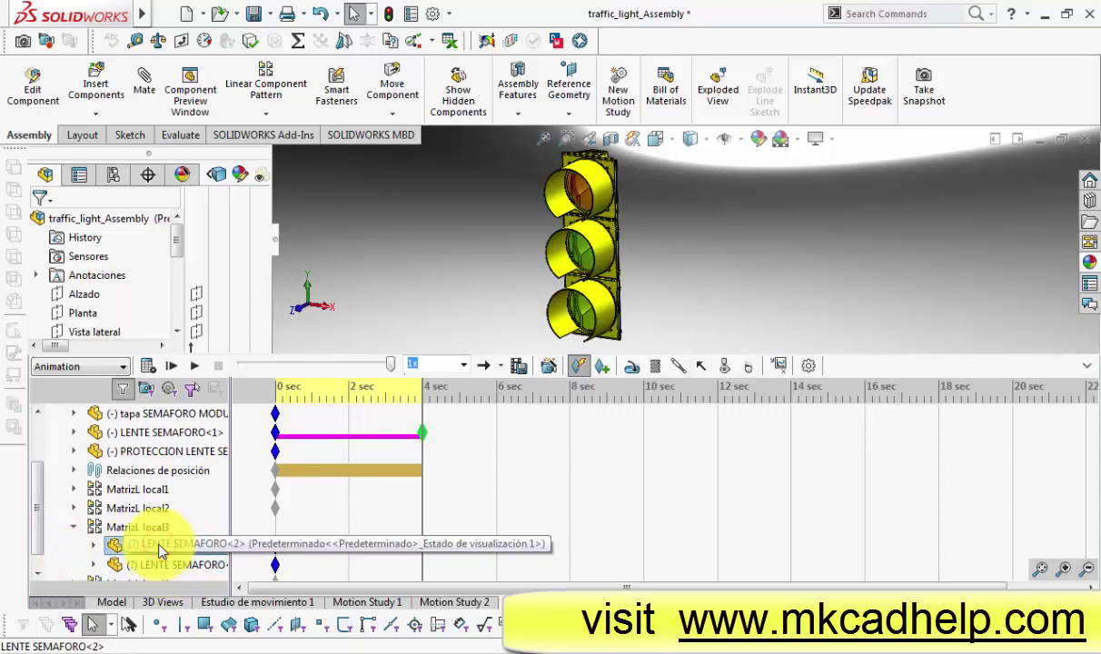
right_click(161, 549)
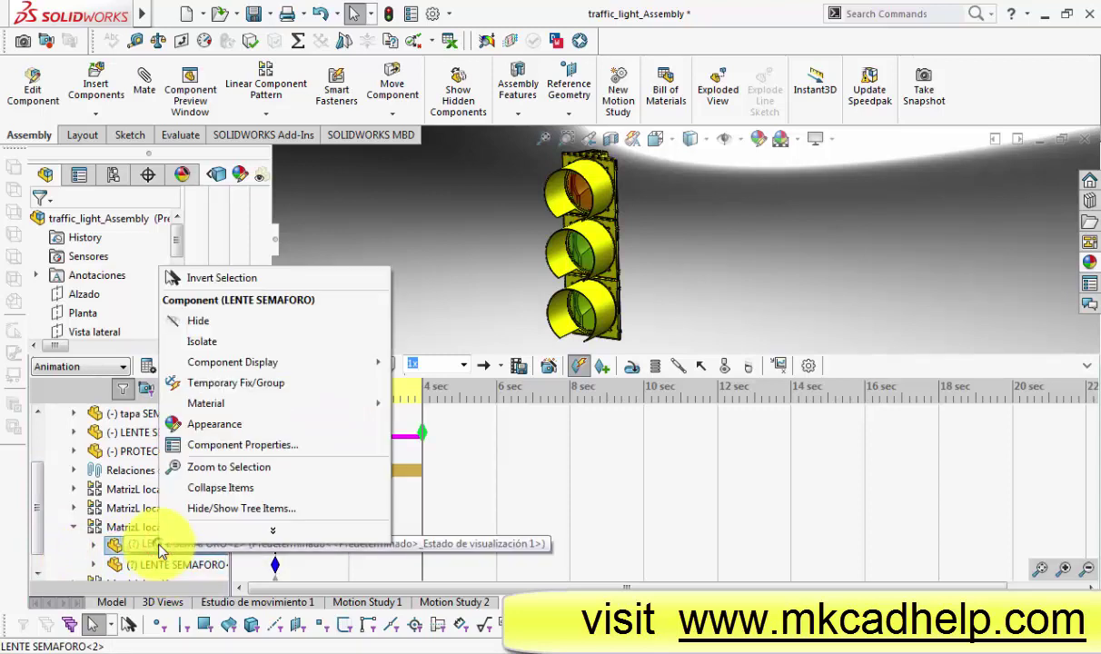
left_click(208, 346)
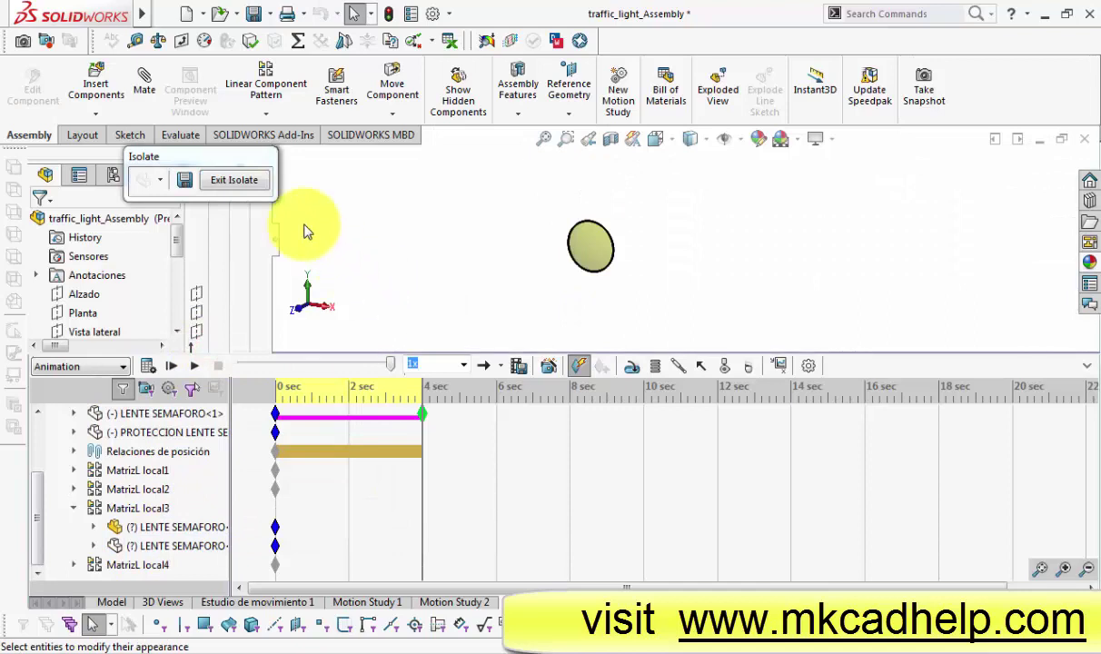
left_click(254, 192)
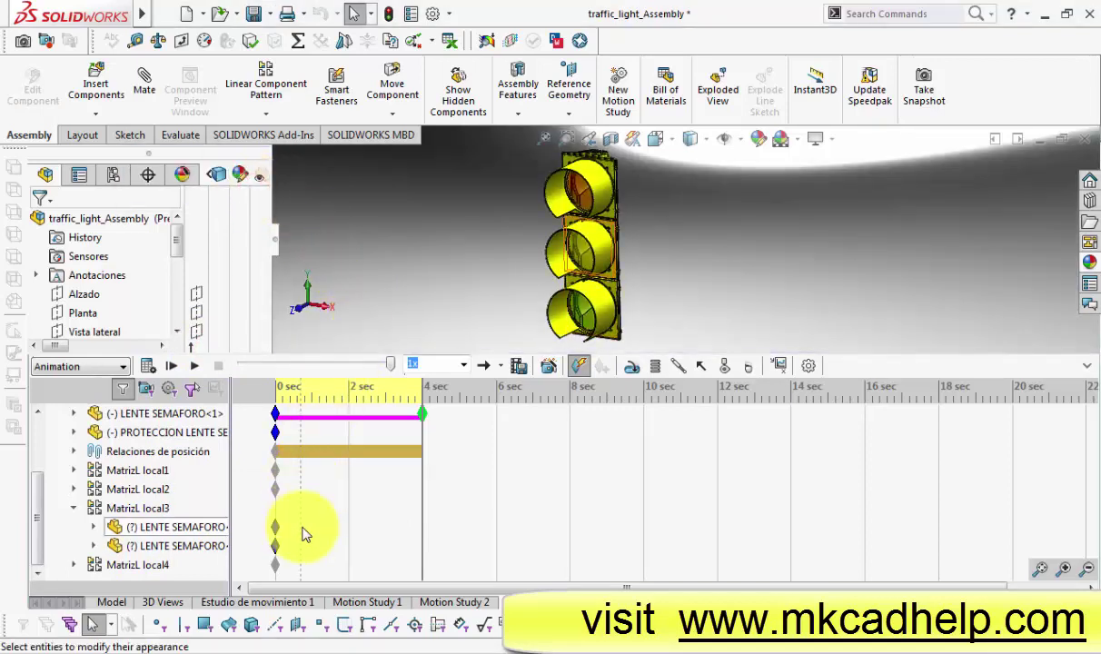
Step: Move the timeline to 4 sec and bring up the upper LENTE SEMAFORO's component options
left_click(422, 551)
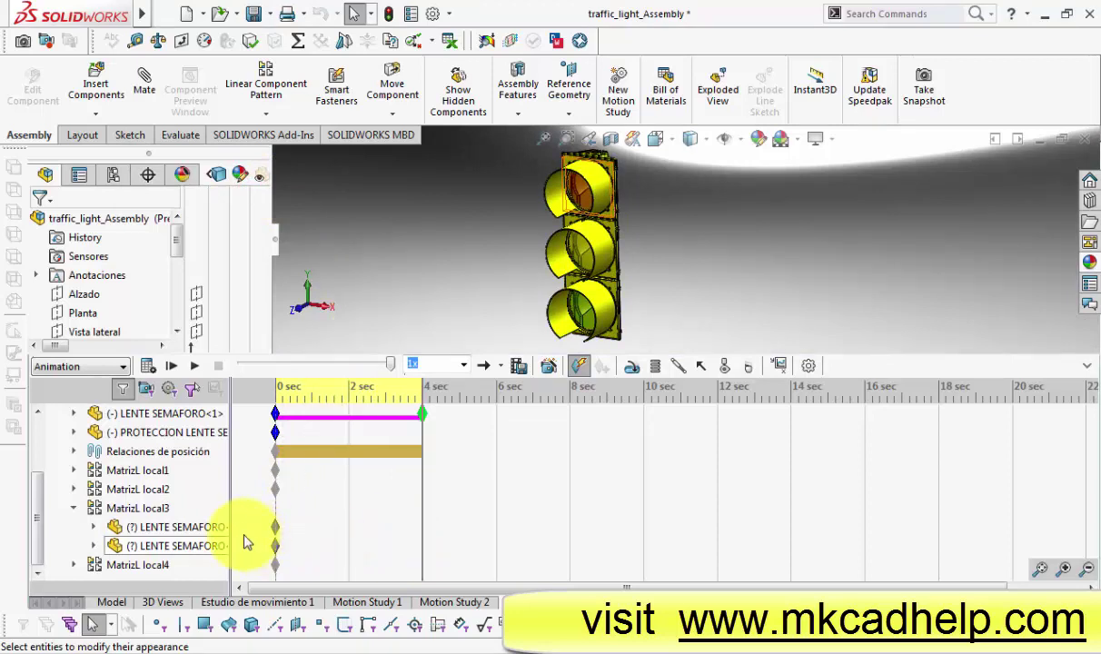
left_click(195, 532)
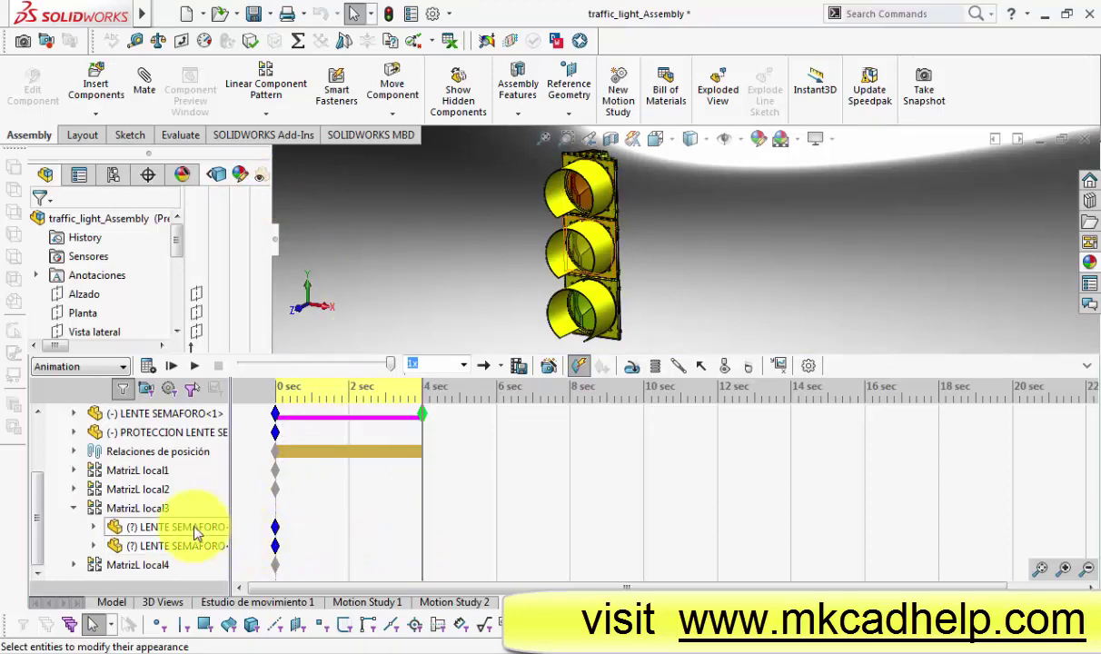
right_click(195, 532)
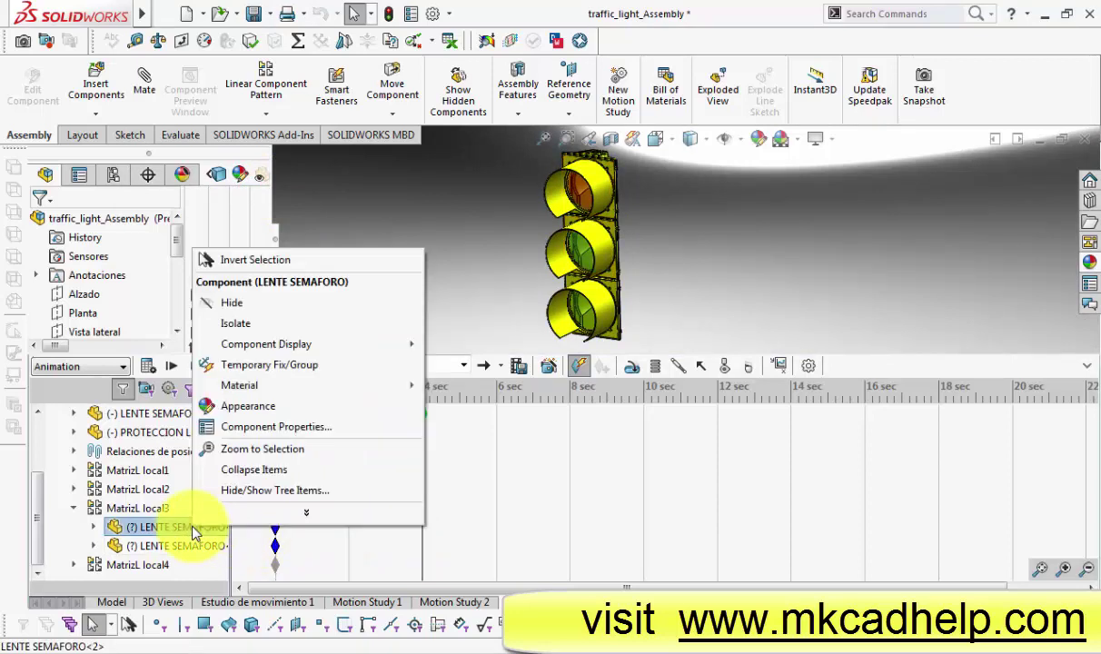
Step: Apply the Lights > Red LED appearance to the lens at 4 sec and confirm
left_click(245, 406)
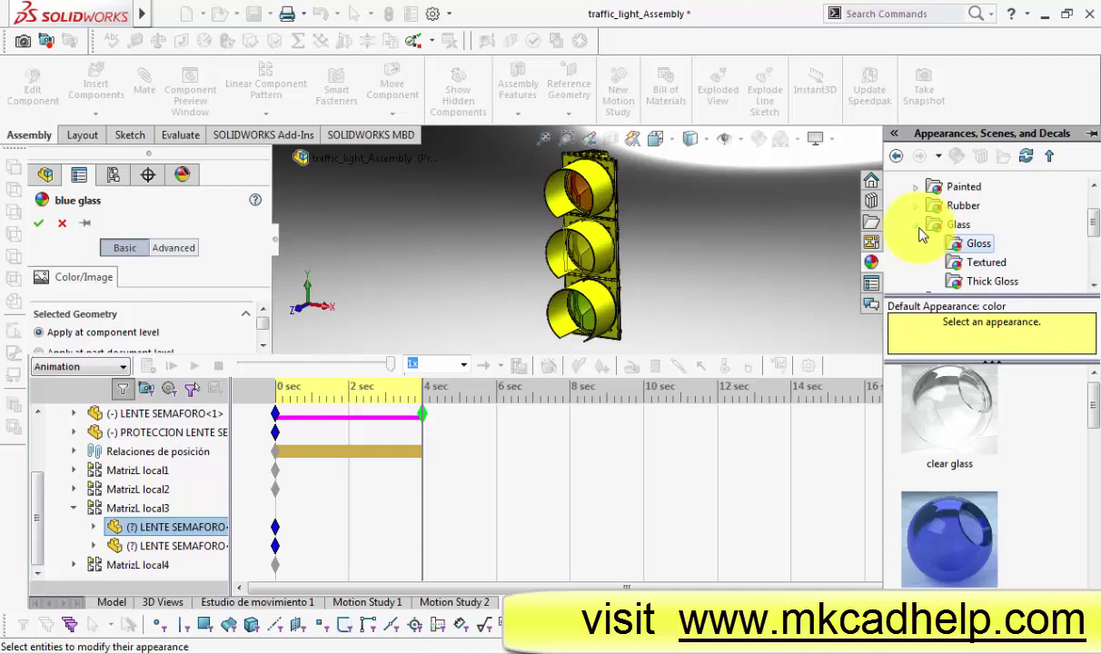
left_click(919, 228)
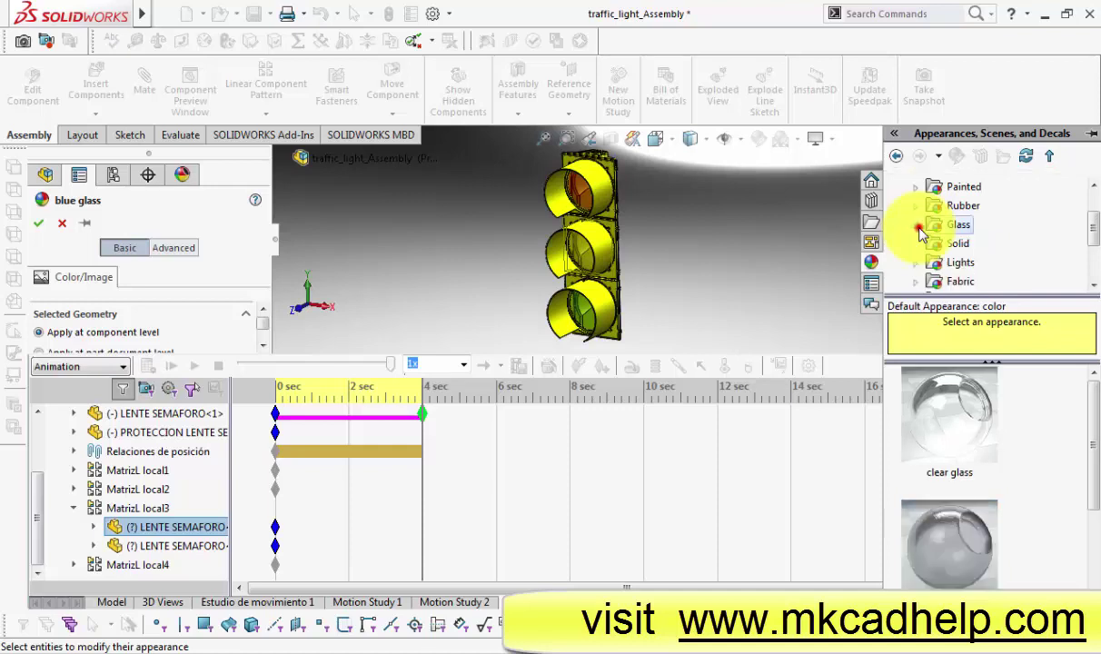
left_click(970, 265)
left_click(949, 411)
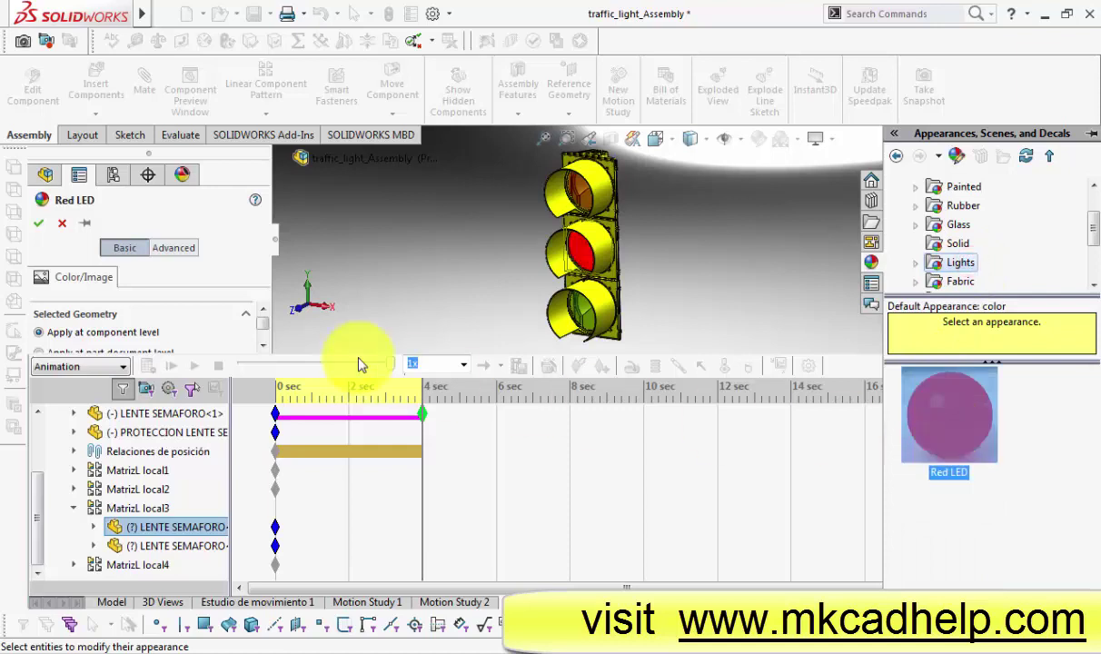
left_click(262, 346)
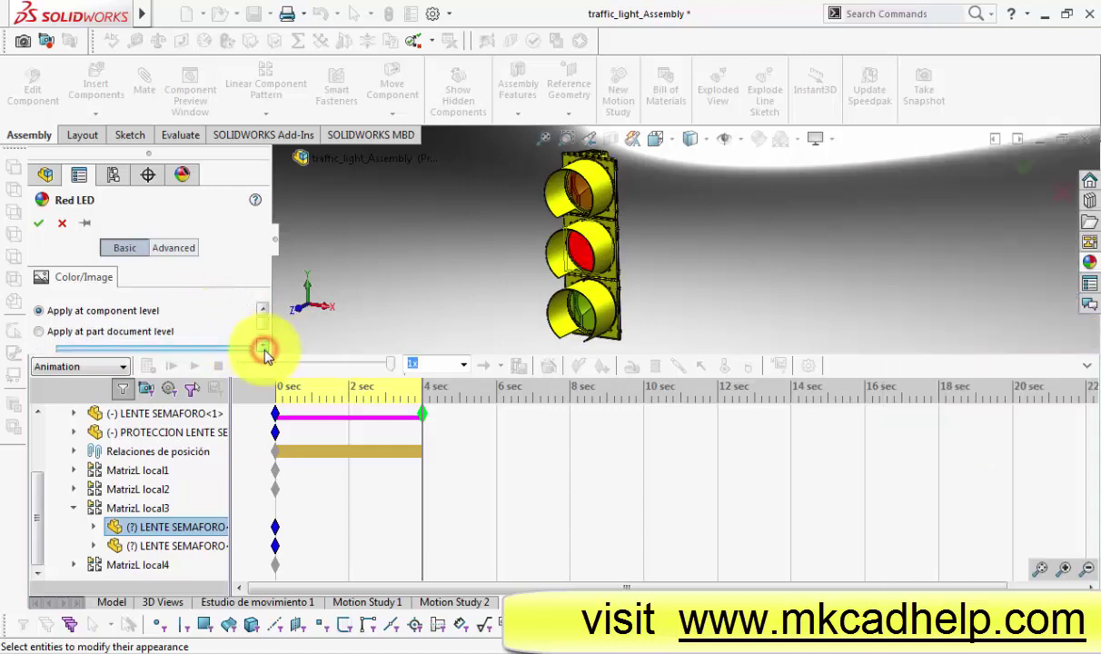
left_click(263, 346)
left_click(264, 347)
left_click(263, 347)
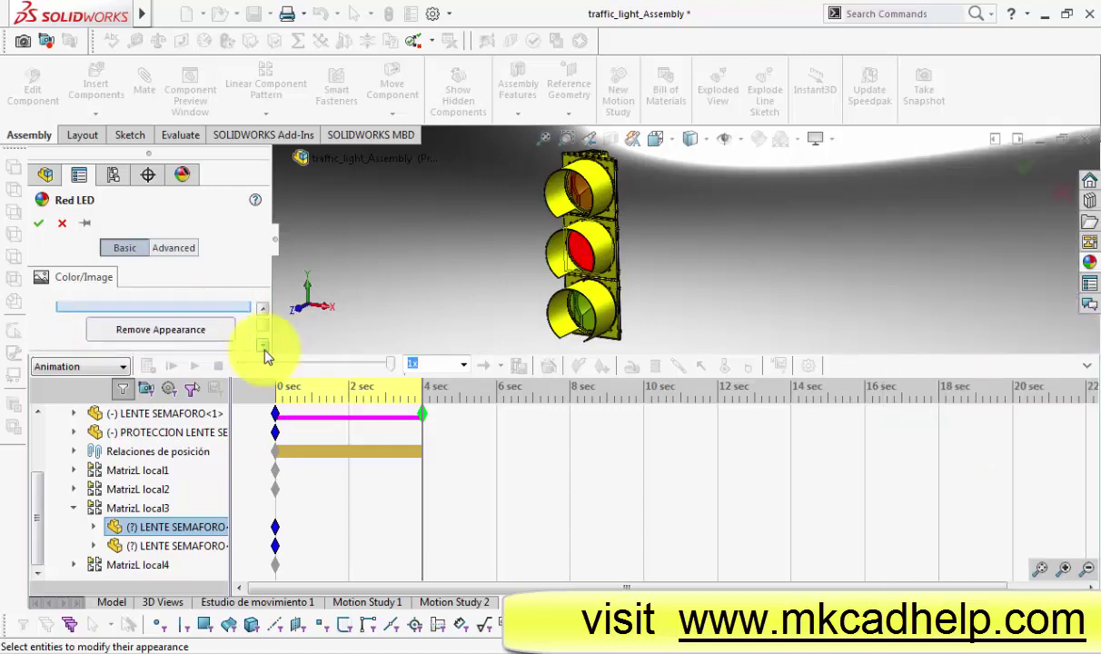
left_click(263, 347)
left_click(263, 347)
left_click(264, 347)
left_click(264, 349)
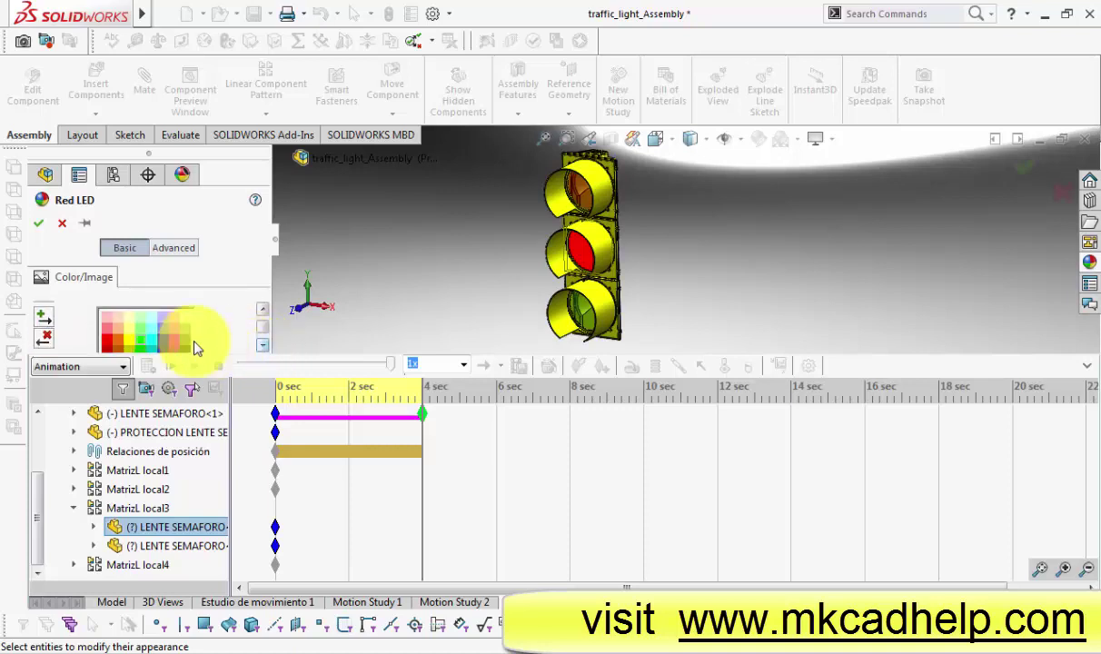
left_click(39, 223)
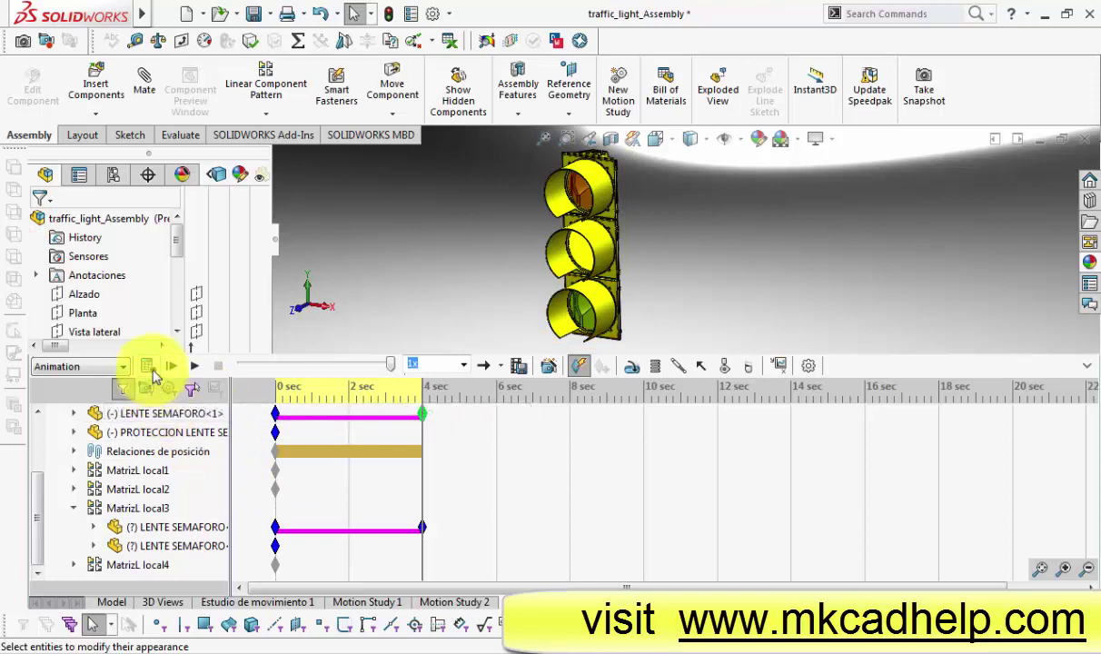
Step: Set the 4-sec appearance key to Snap interpolation, recalculate, and move the time bar to 8 sec
left_click(196, 367)
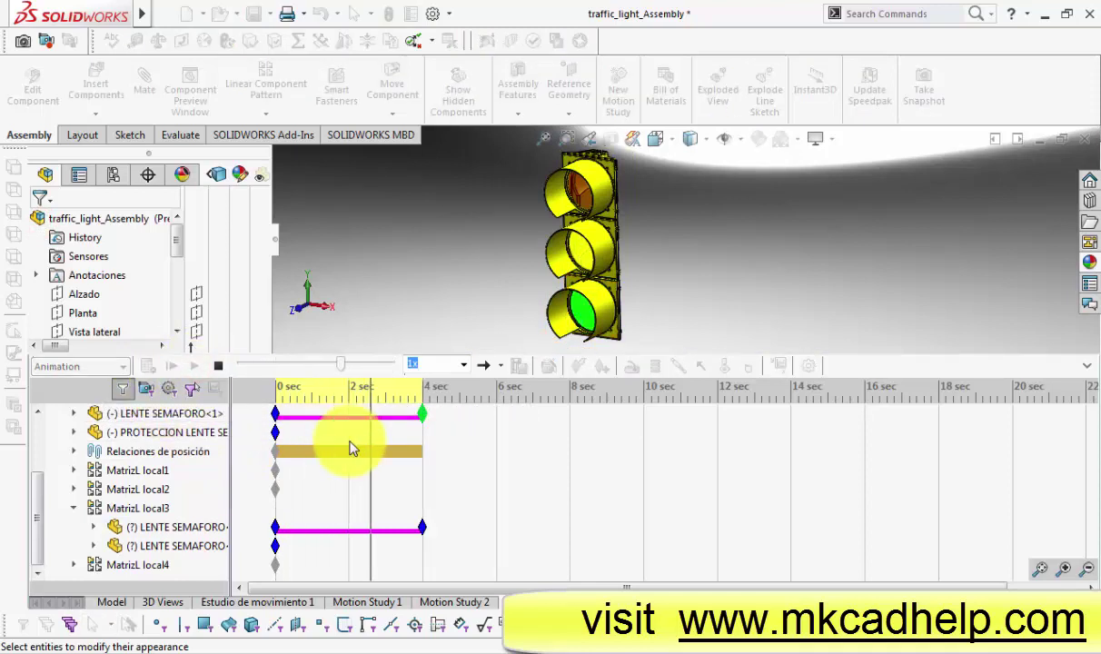
right_click(422, 528)
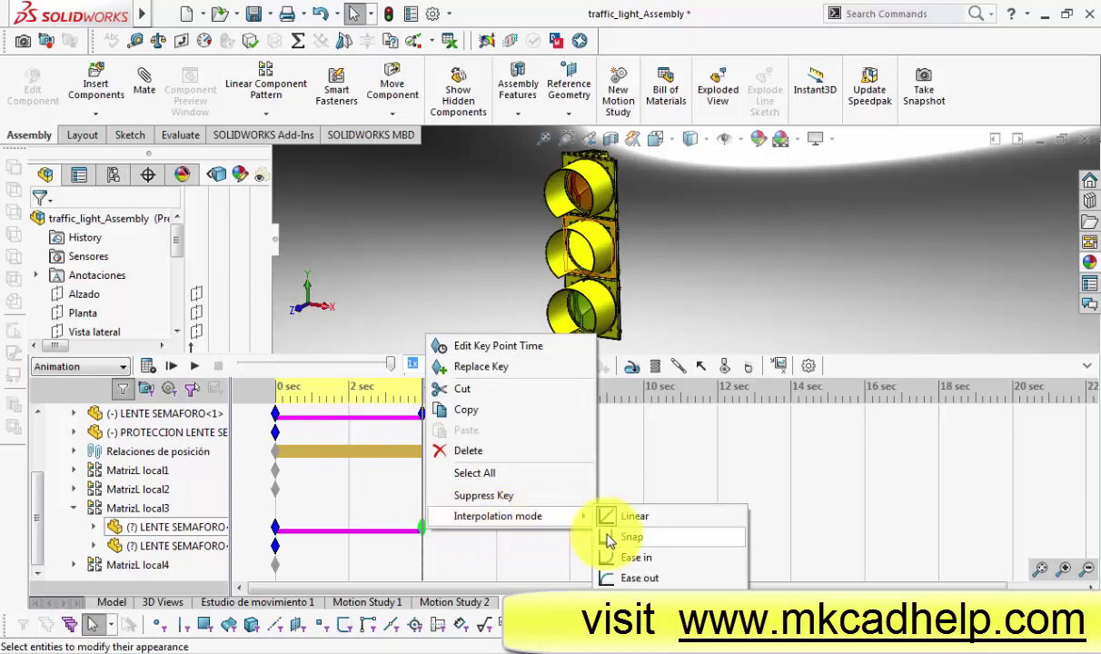
left_click(609, 538)
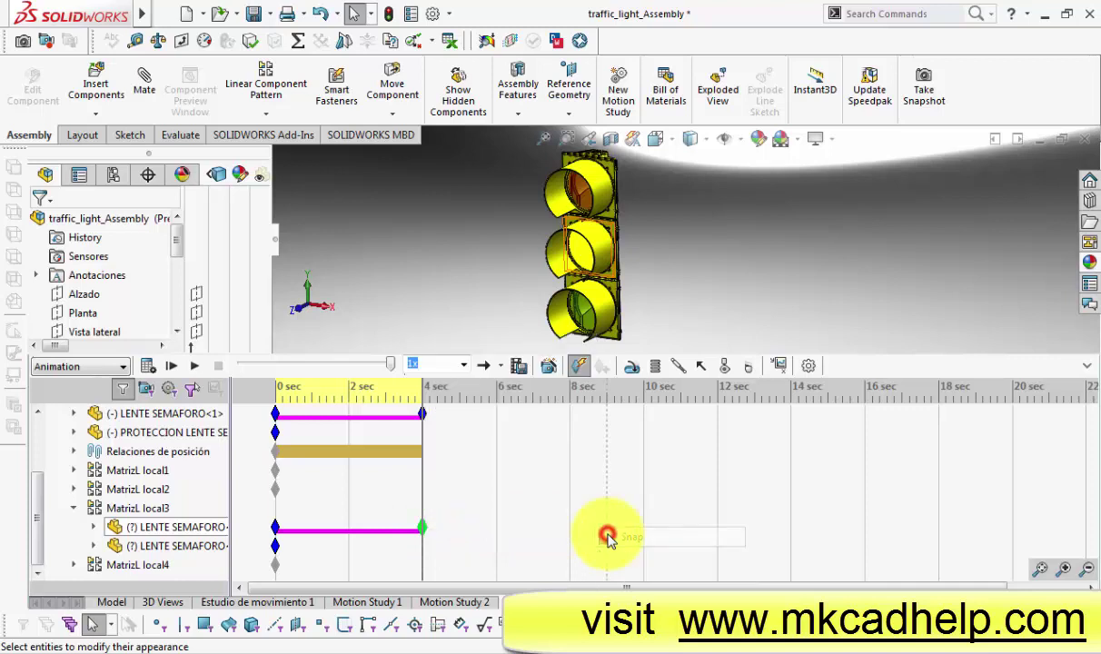
left_click(147, 365)
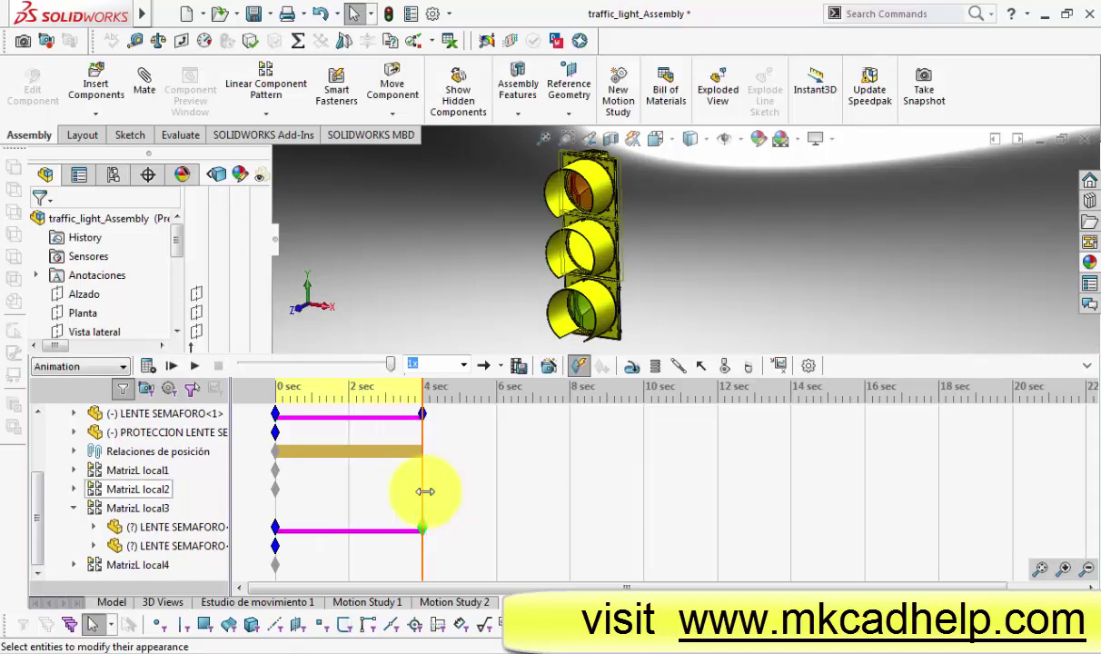
left_click_drag(425, 491, 571, 504)
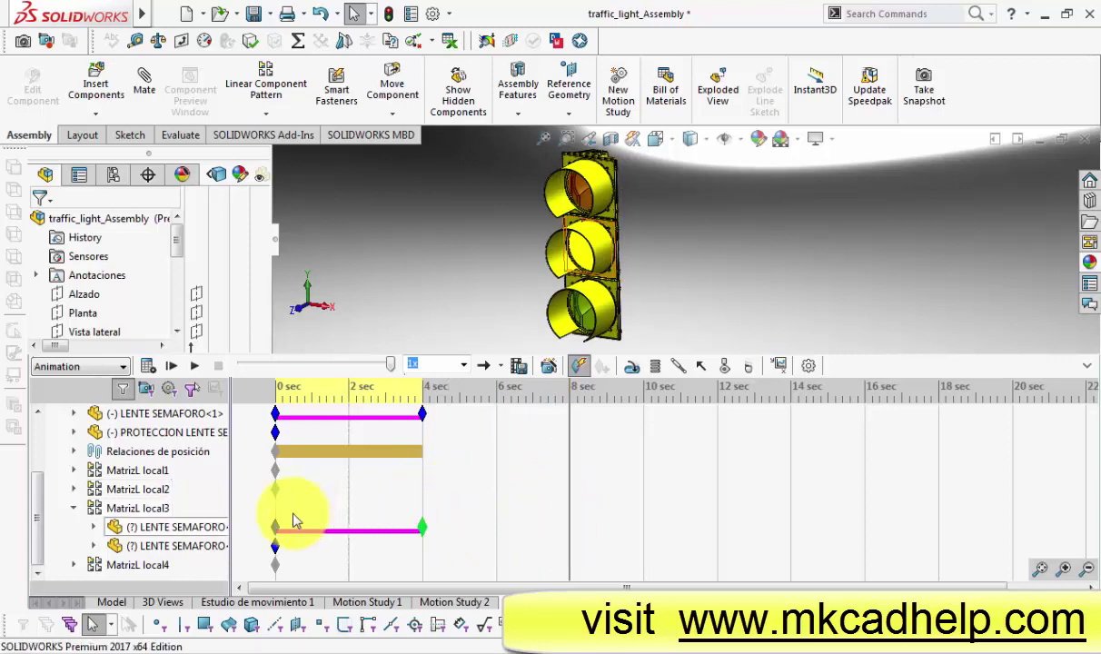
Step: Switch the lens back to the Glass > frosted glass appearance at 8 sec and confirm
right_click(209, 532)
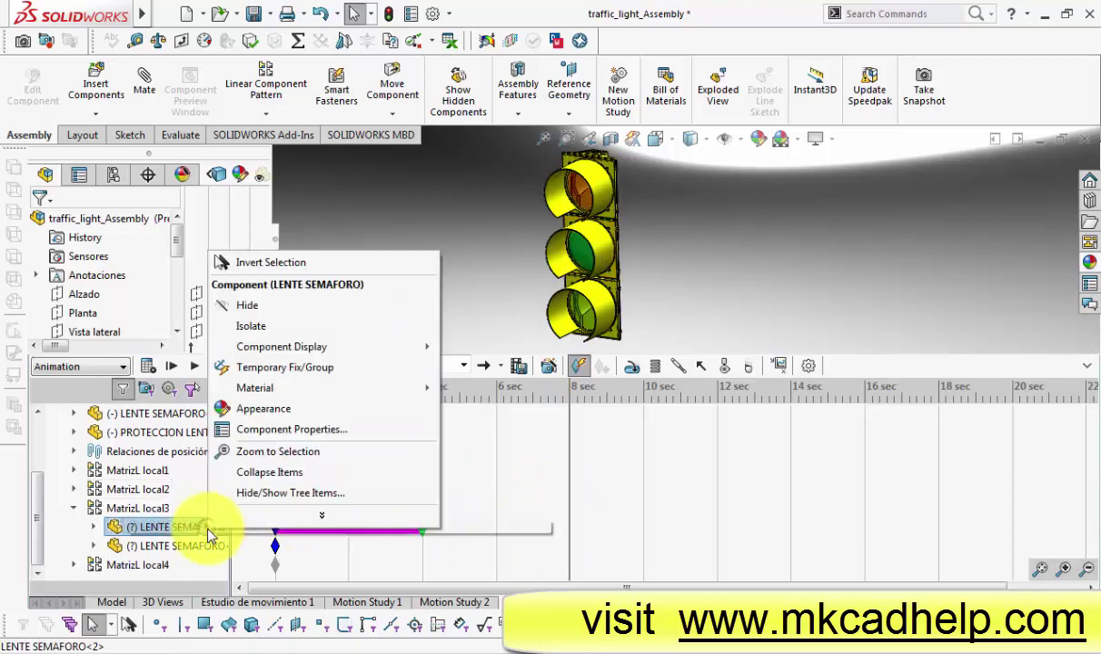
left_click(252, 411)
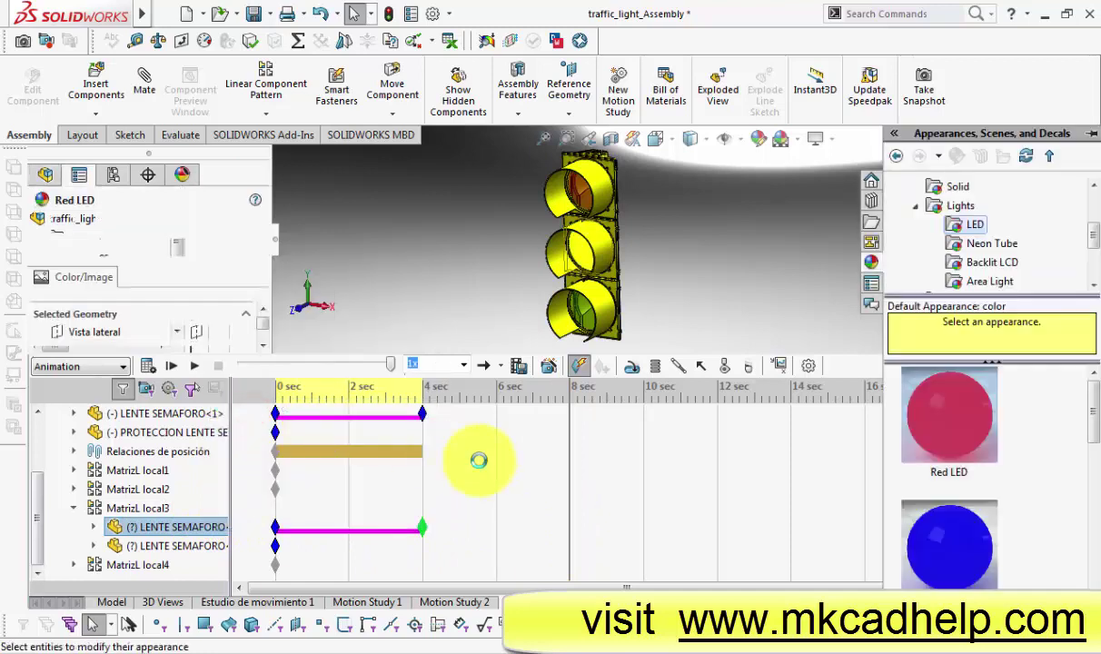
left_click(915, 205)
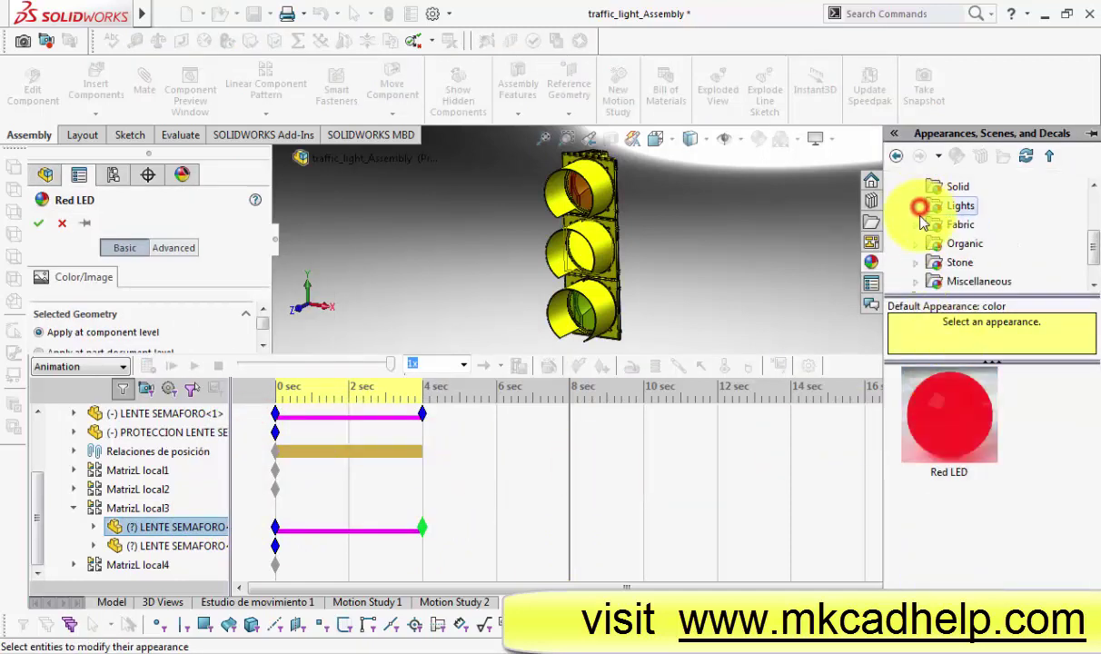
scroll(1004, 234, "up", 1)
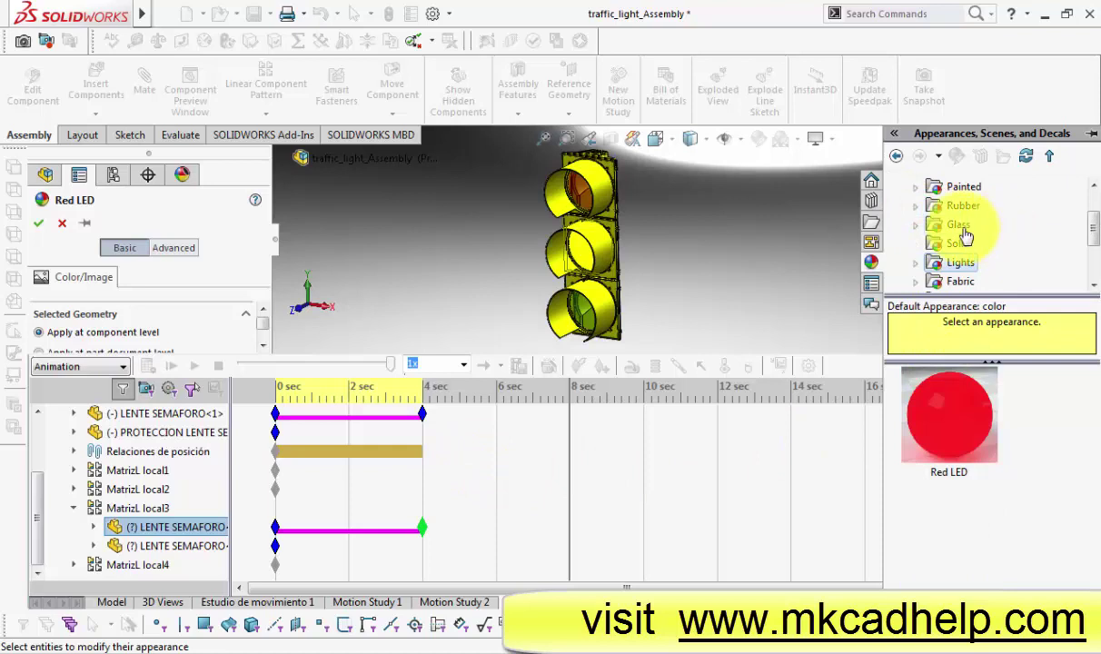
left_click(958, 225)
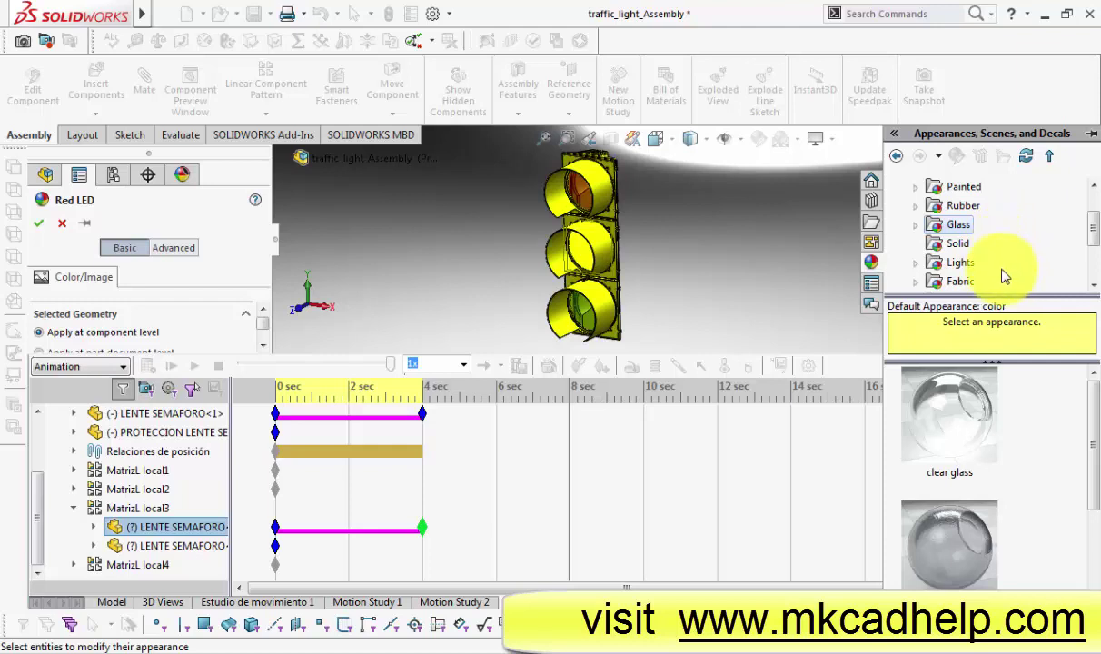
left_click(964, 543)
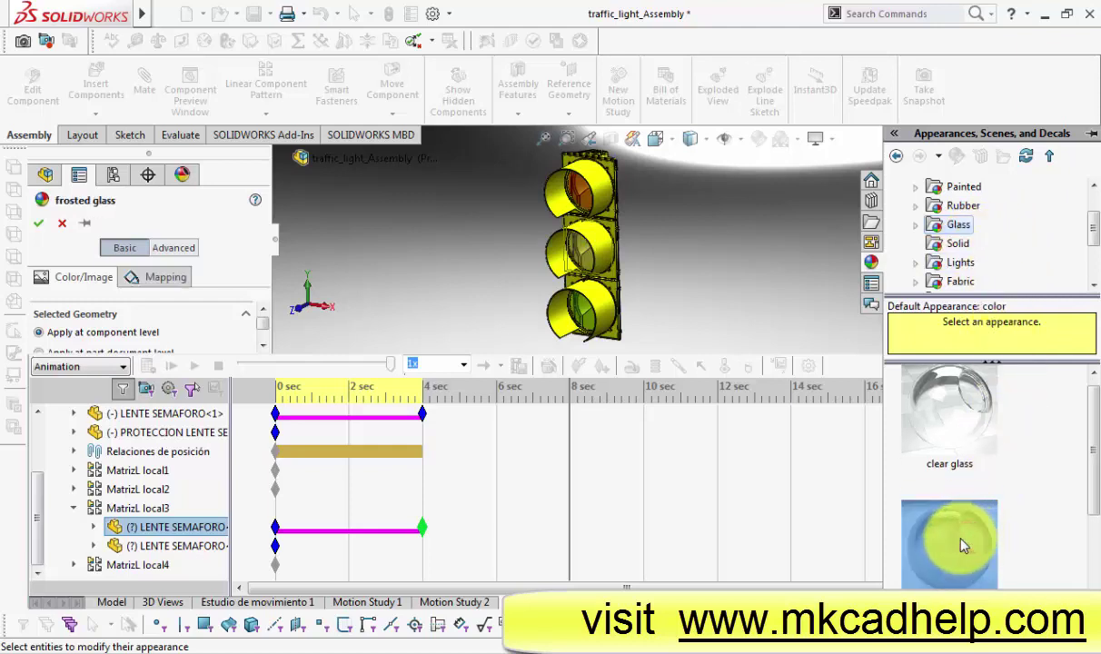
left_click(262, 346)
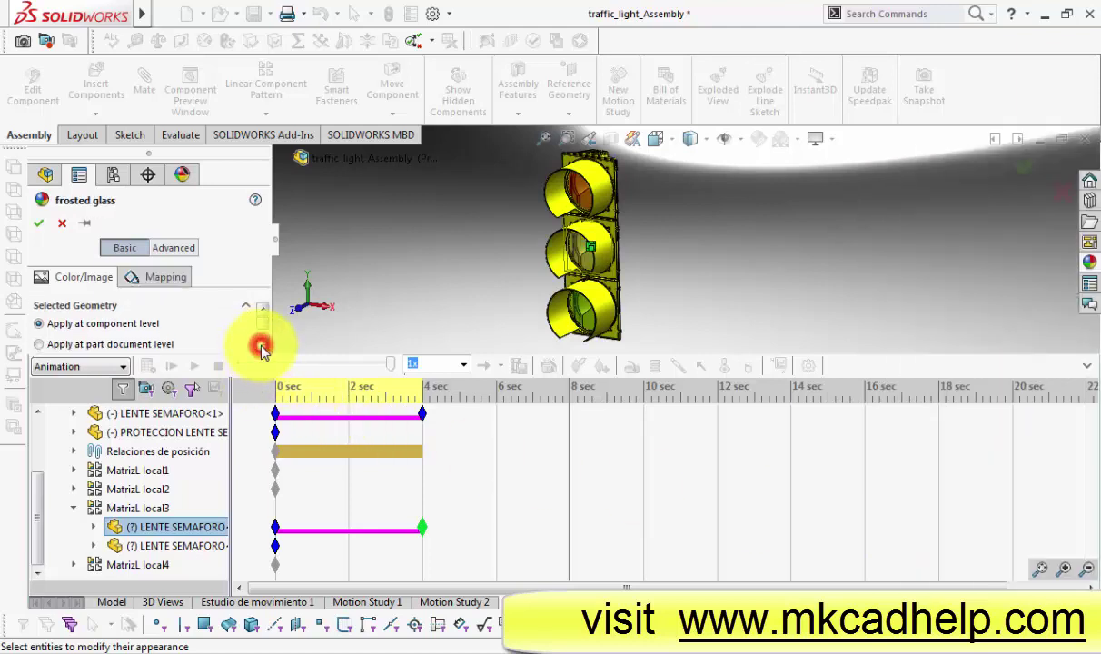
left_click(262, 347)
left_click(261, 350)
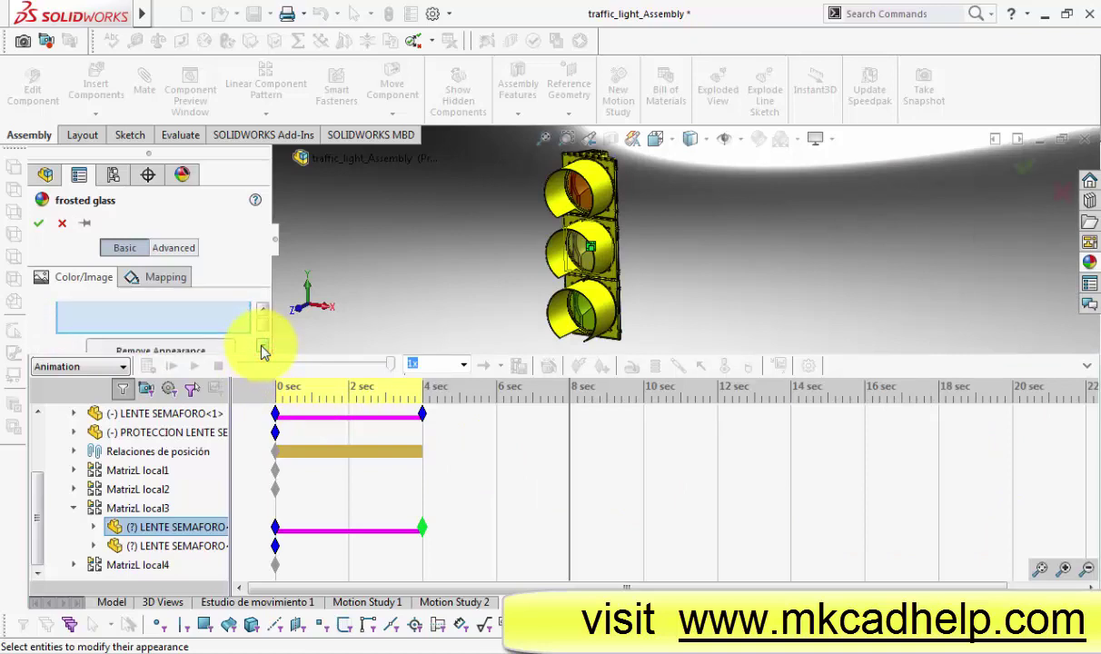
left_click(262, 351)
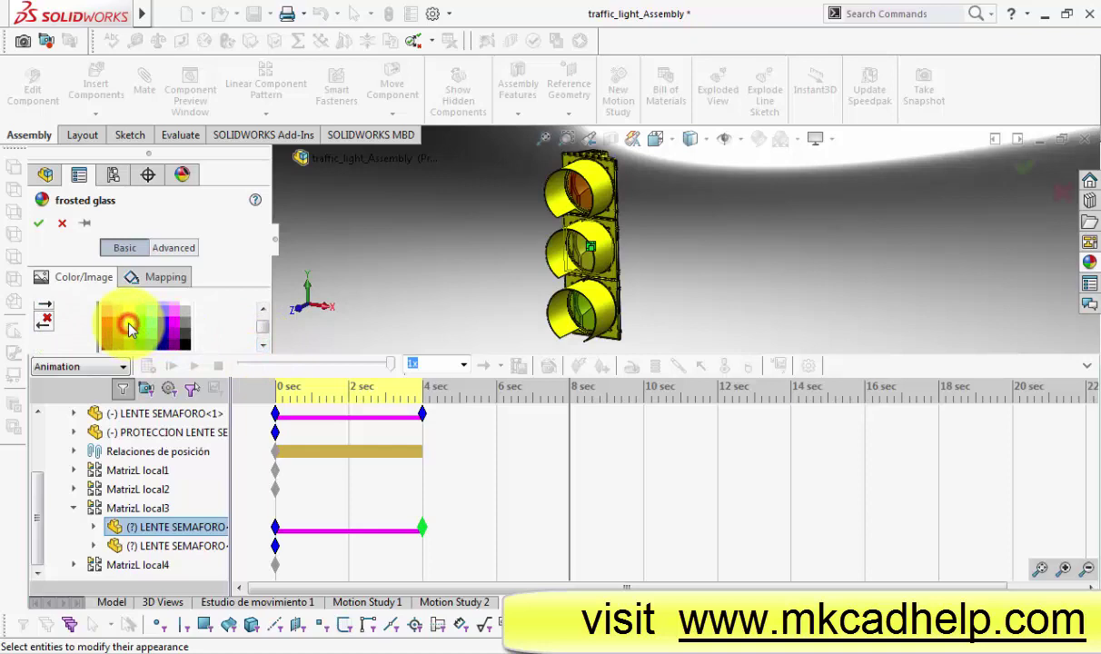
left_click(37, 222)
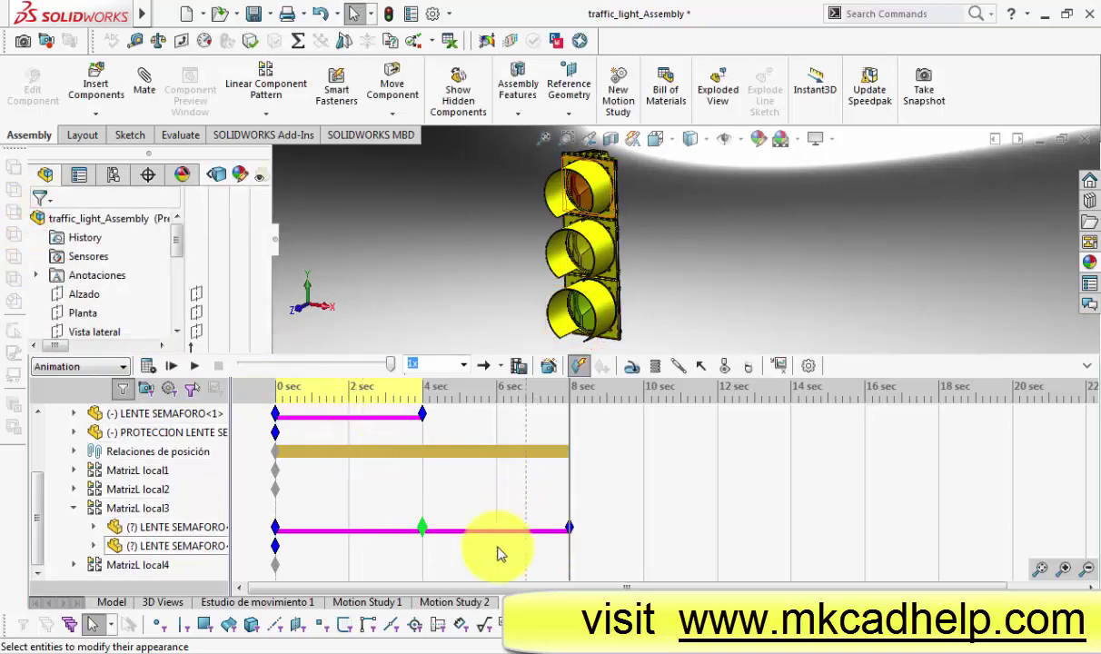
Step: Set the lens's 8-sec appearance key to Snap interpolation and replay the animation
left_click(148, 365)
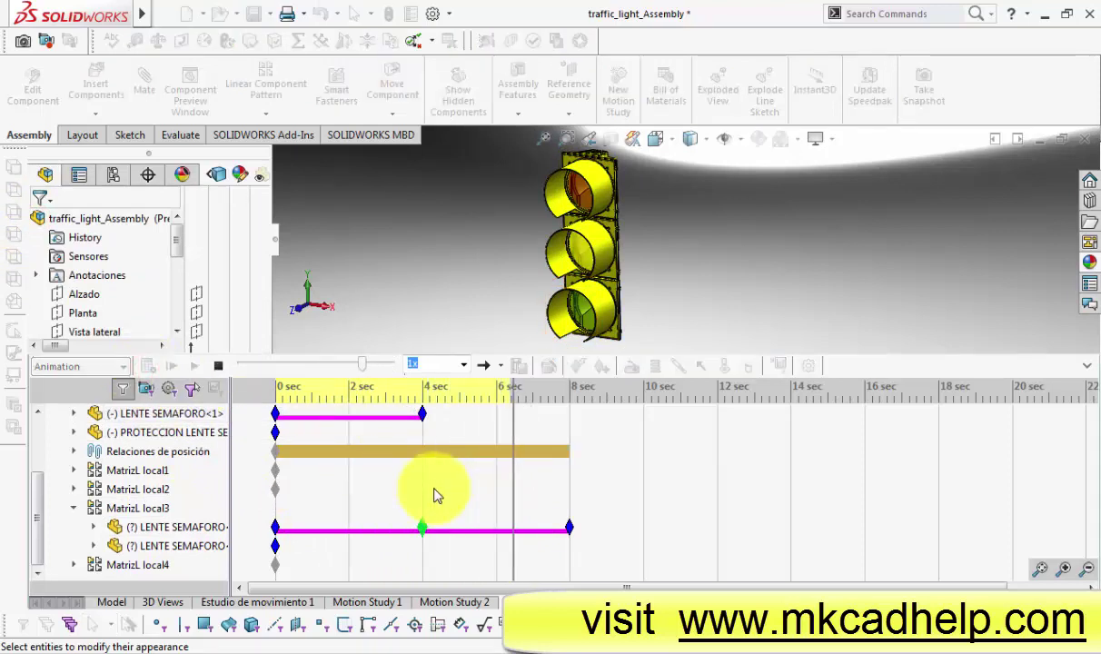
left_click(569, 528)
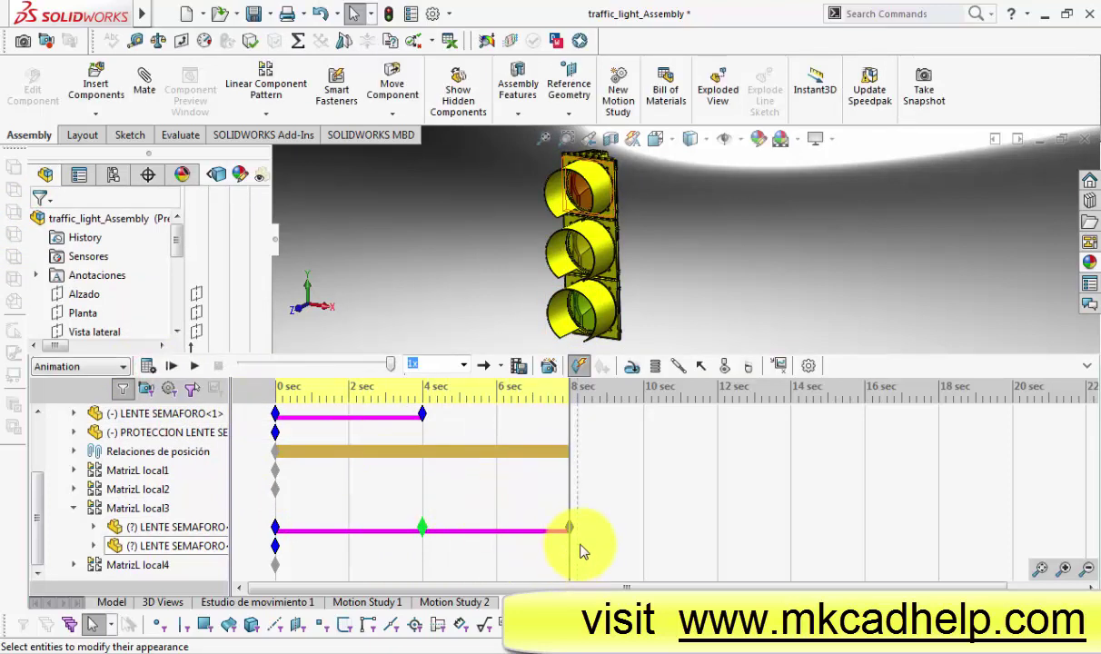
right_click(570, 534)
mouse_move(643, 516)
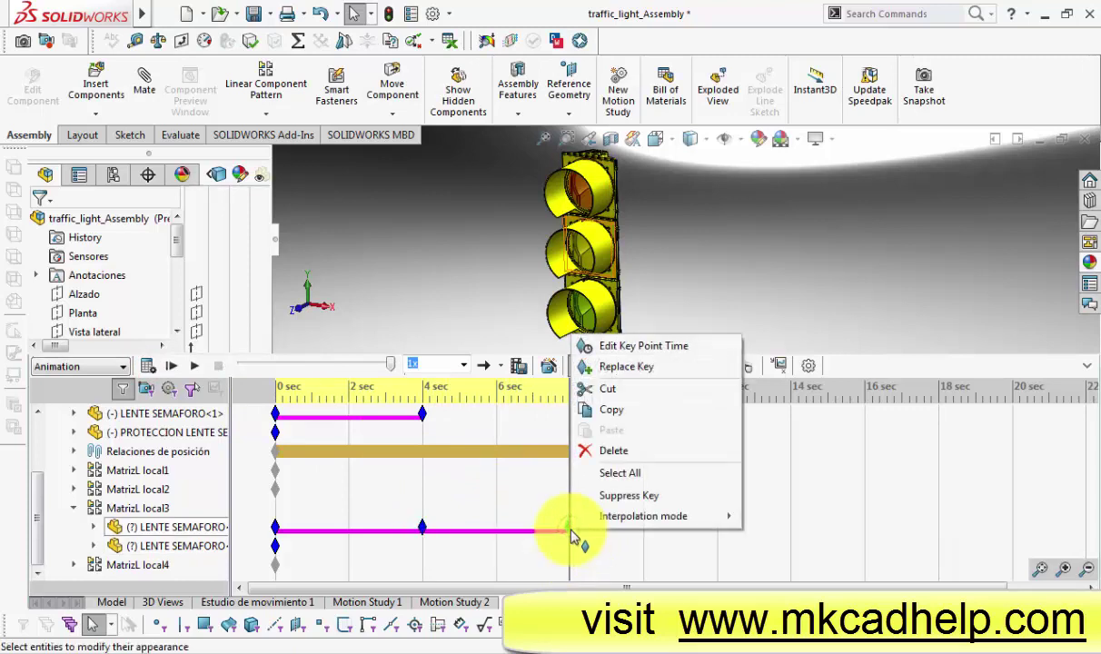
left_click(771, 536)
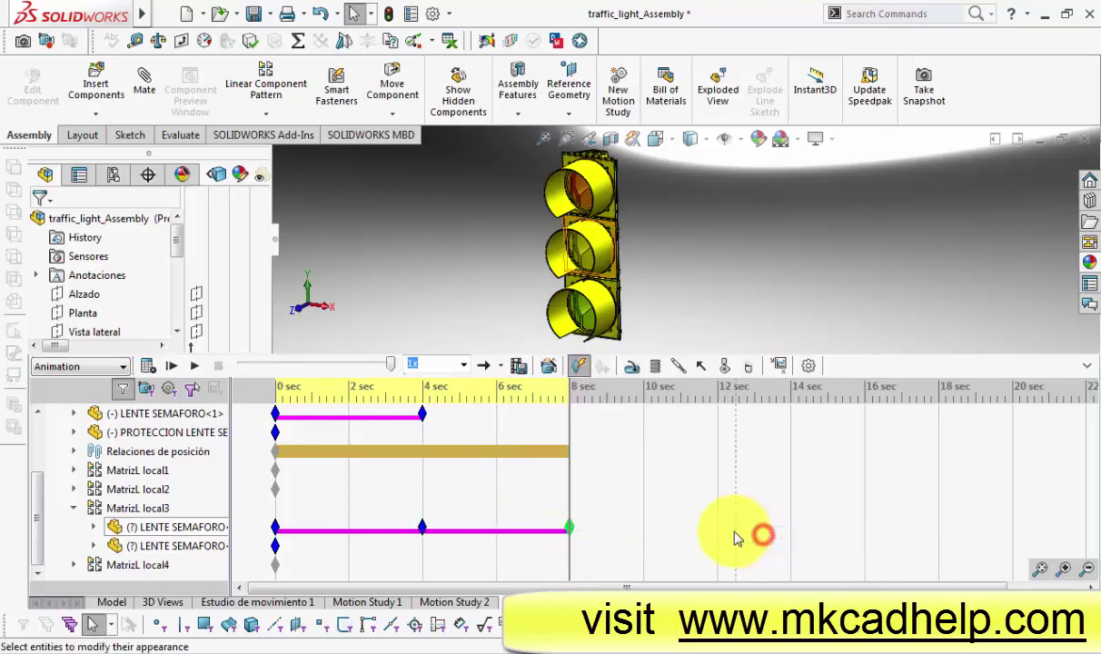
left_click(147, 365)
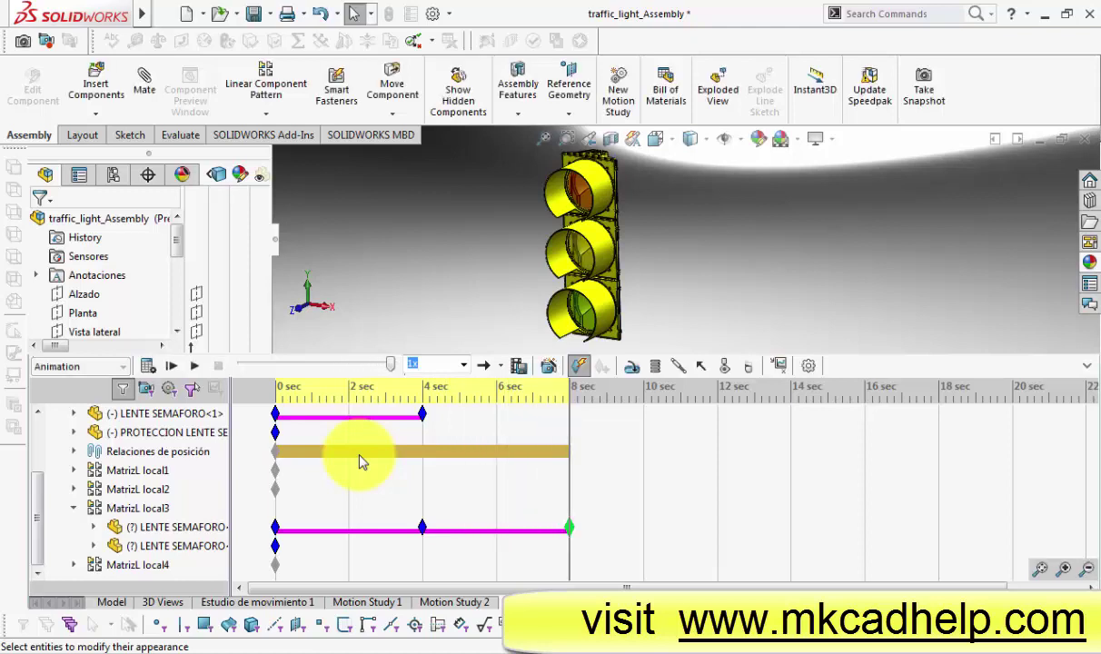
left_click(217, 549)
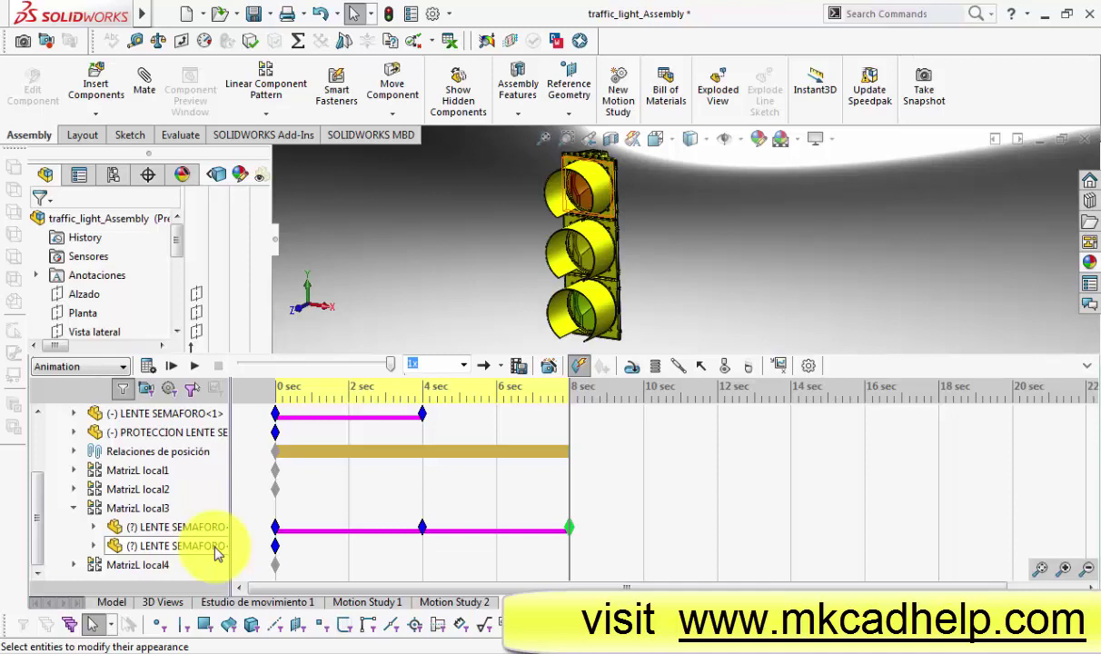
Step: Apply the Lights > Red LED appearance to the second LENTE SEMAFORO at 8 sec
right_click(218, 553)
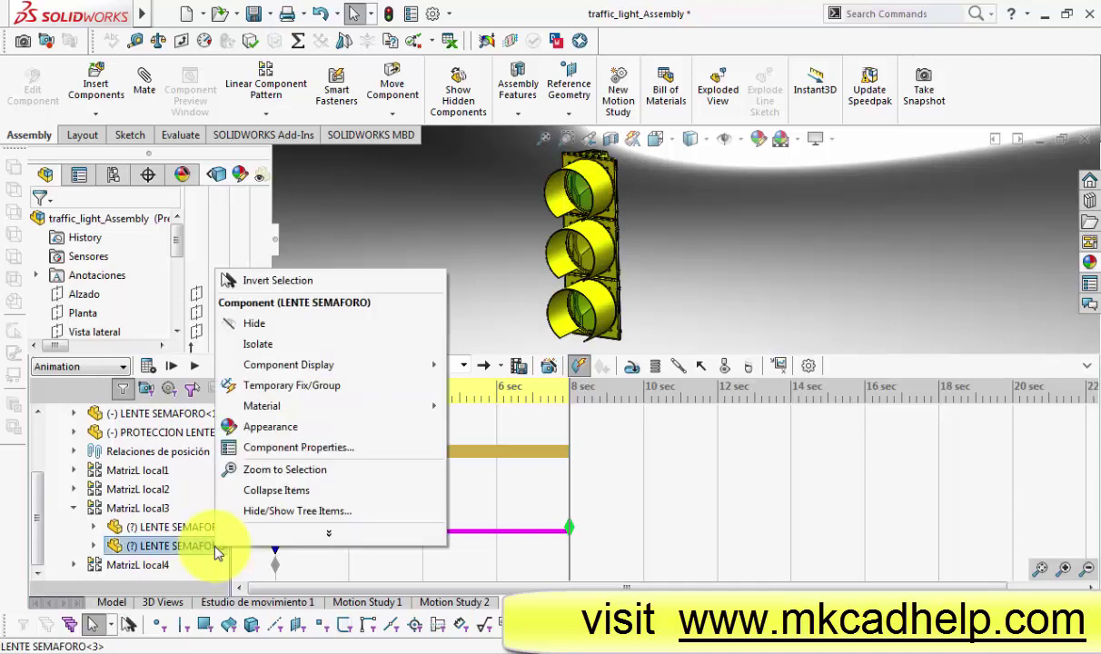
left_click(270, 427)
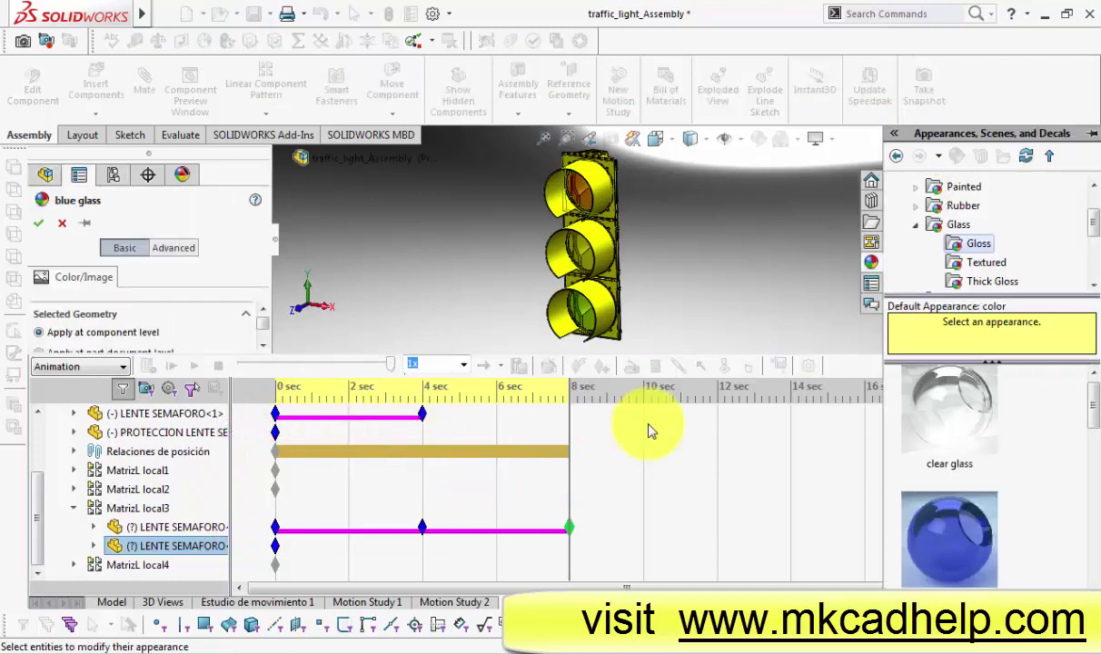
left_click(916, 225)
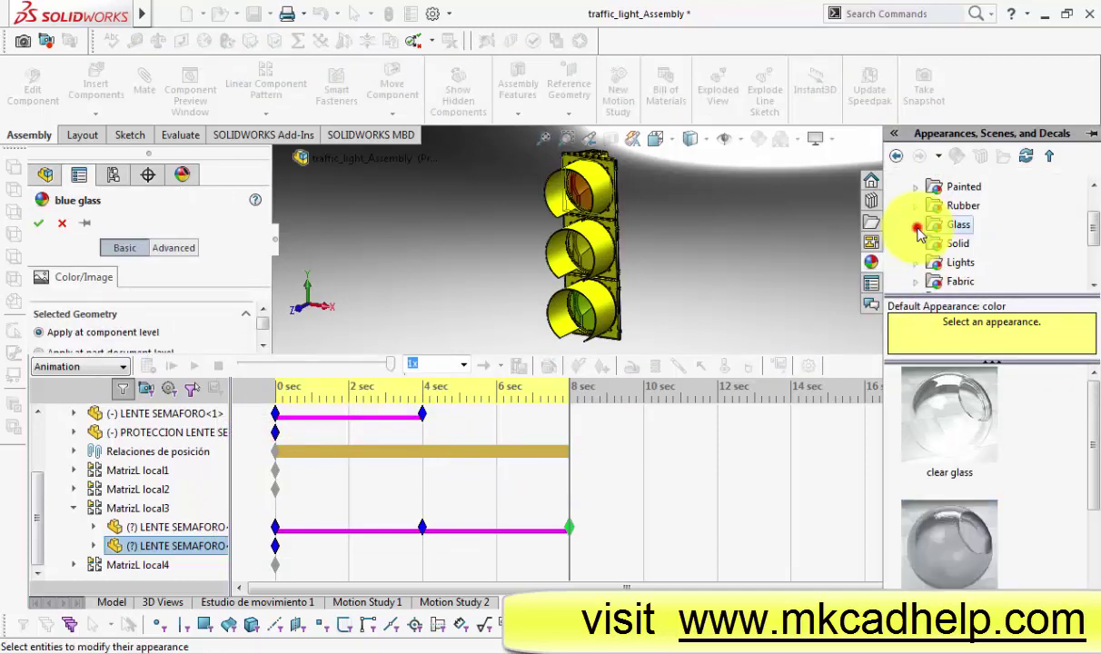
left_click(958, 265)
left_click(963, 416)
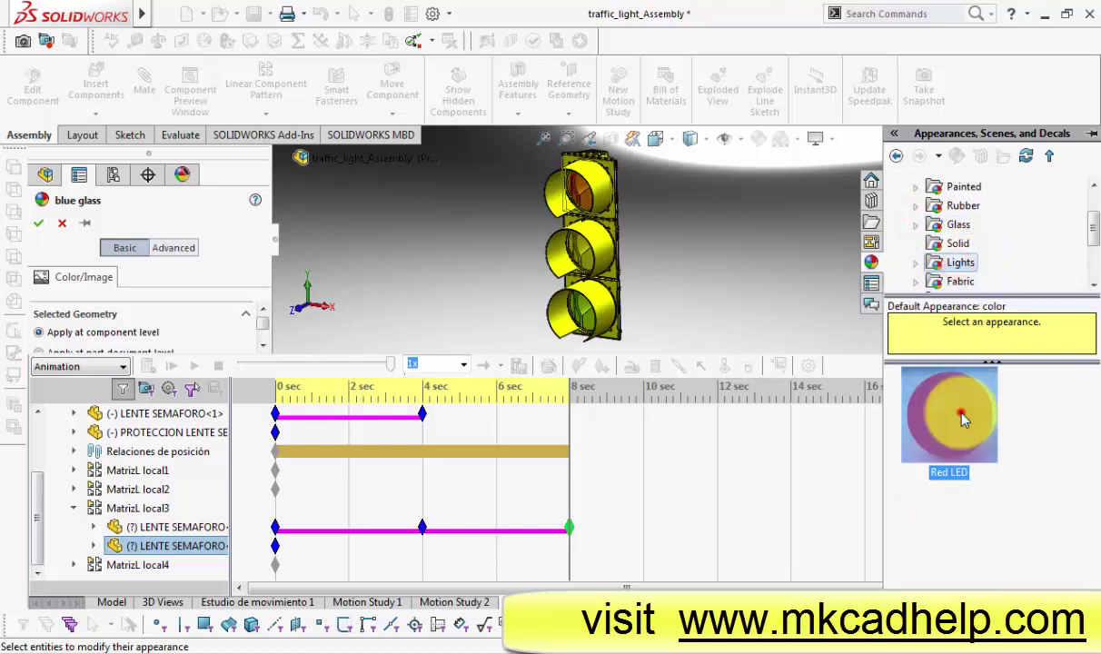
left_click(262, 346)
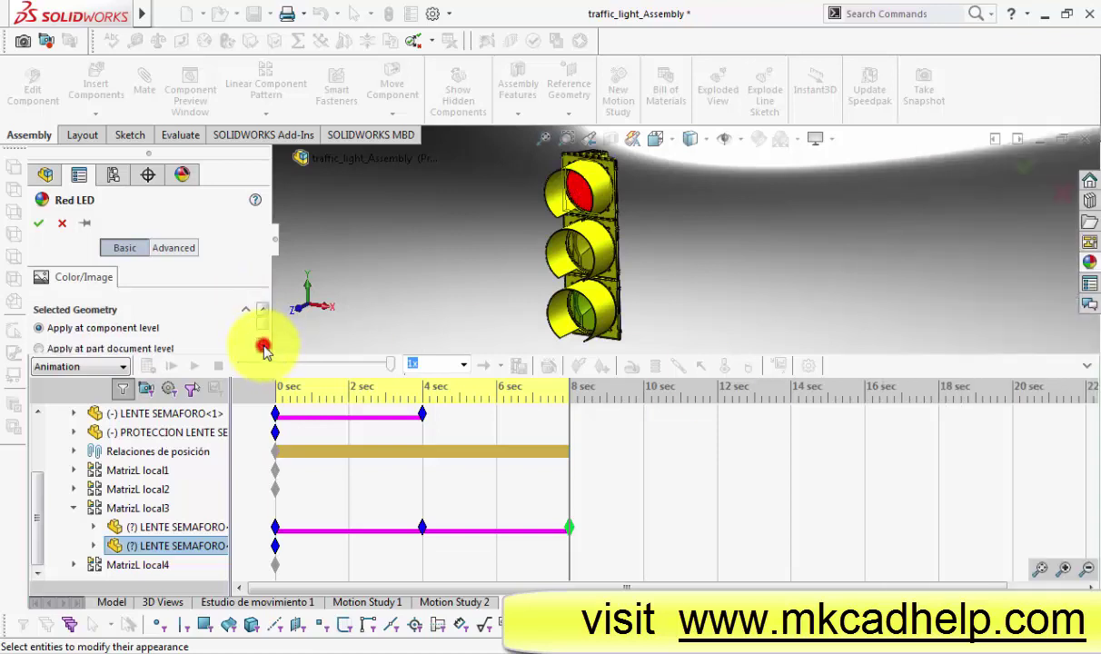
left_click(263, 347)
left_click(263, 348)
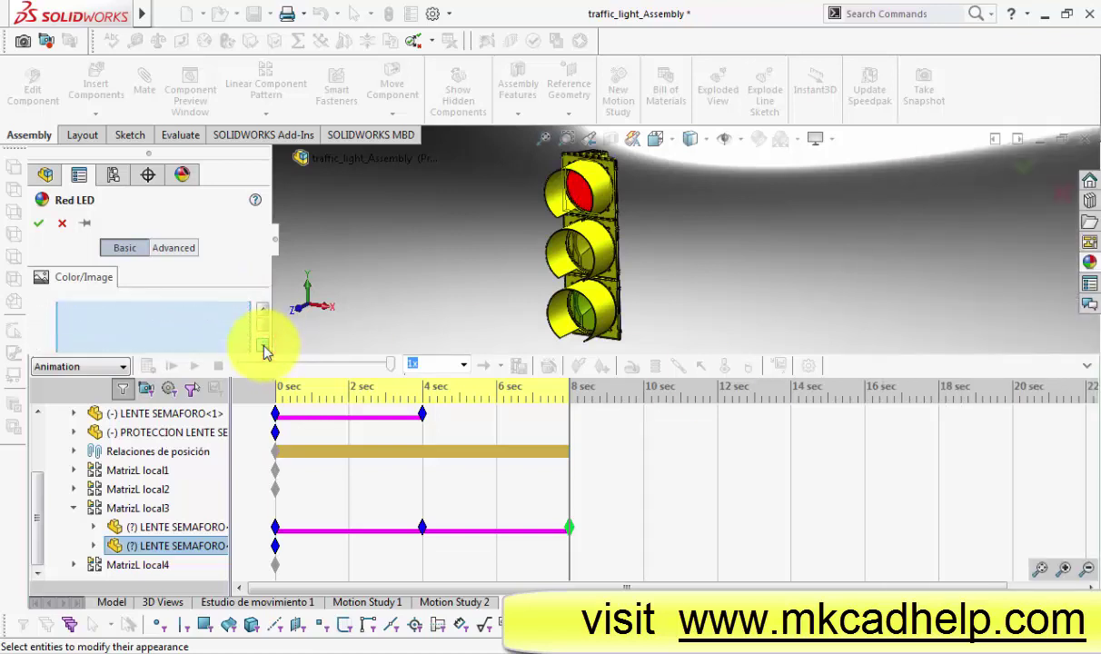
left_click(263, 348)
left_click(263, 348)
left_click(263, 348)
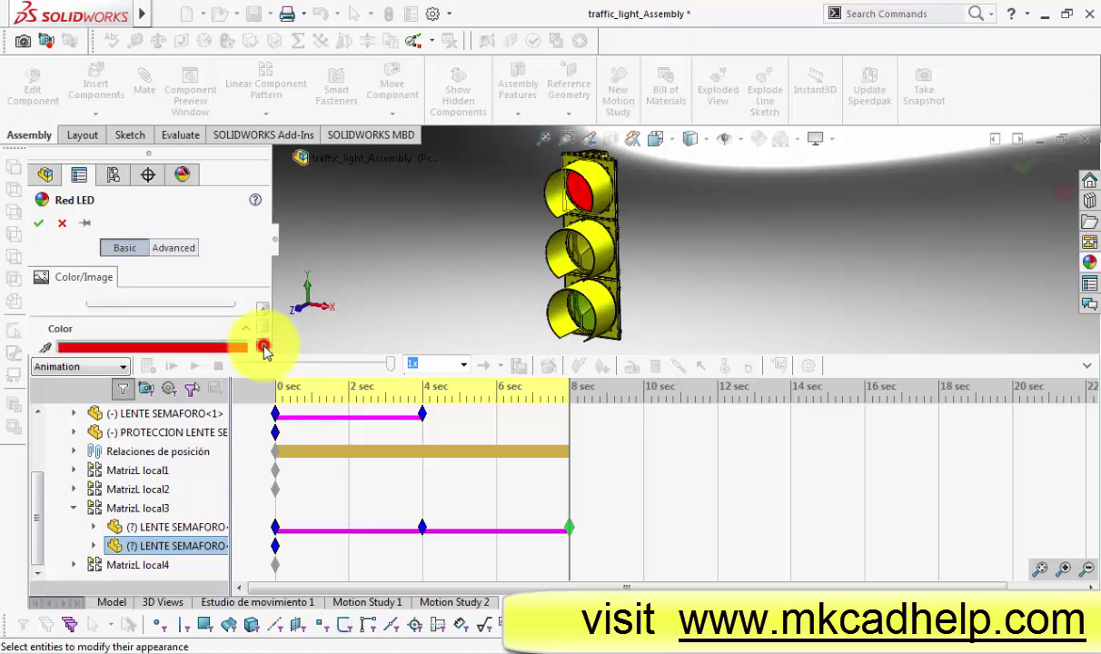
left_click(42, 223)
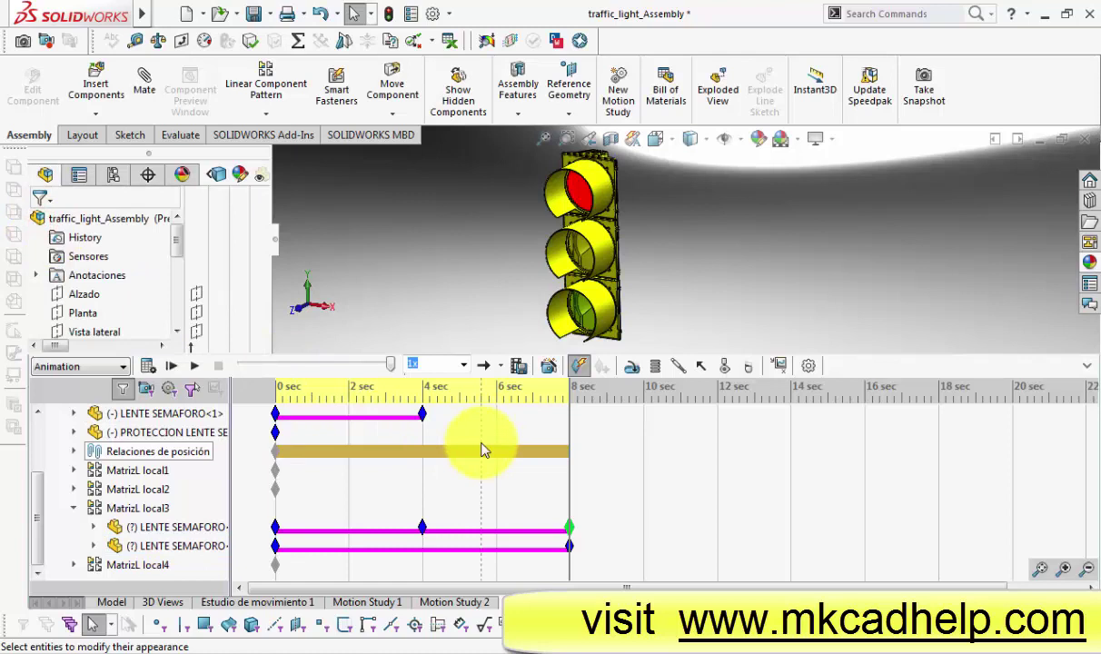
Step: Set the red lens's 8-sec appearance key to Snap interpolation and recalculate the study
left_click(570, 546)
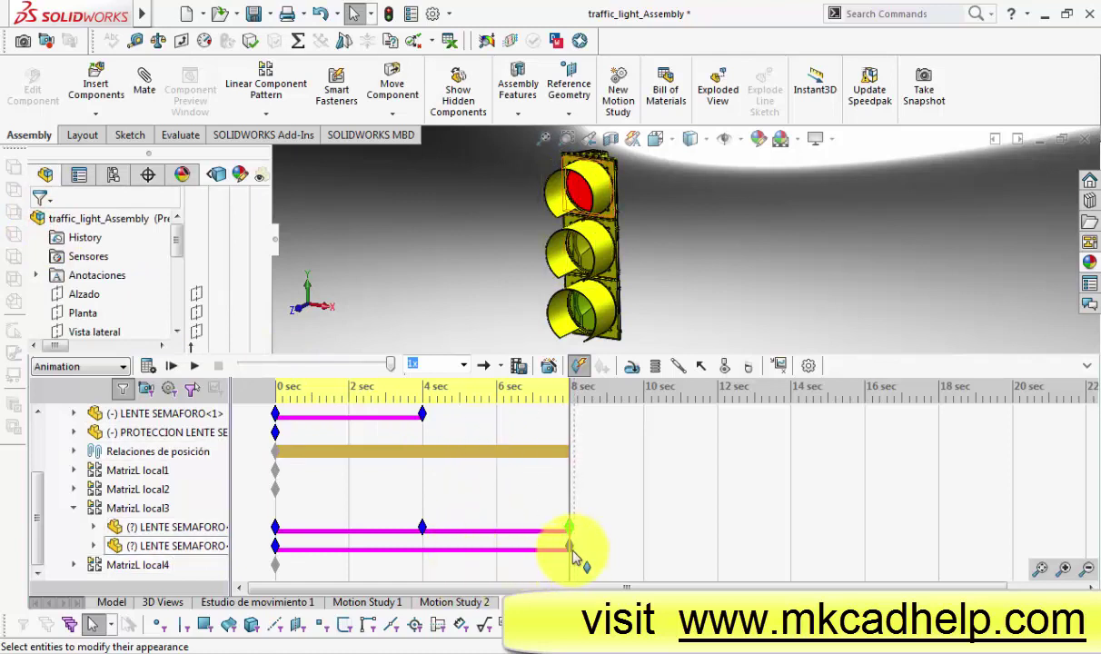
right_click(571, 549)
mouse_move(643, 536)
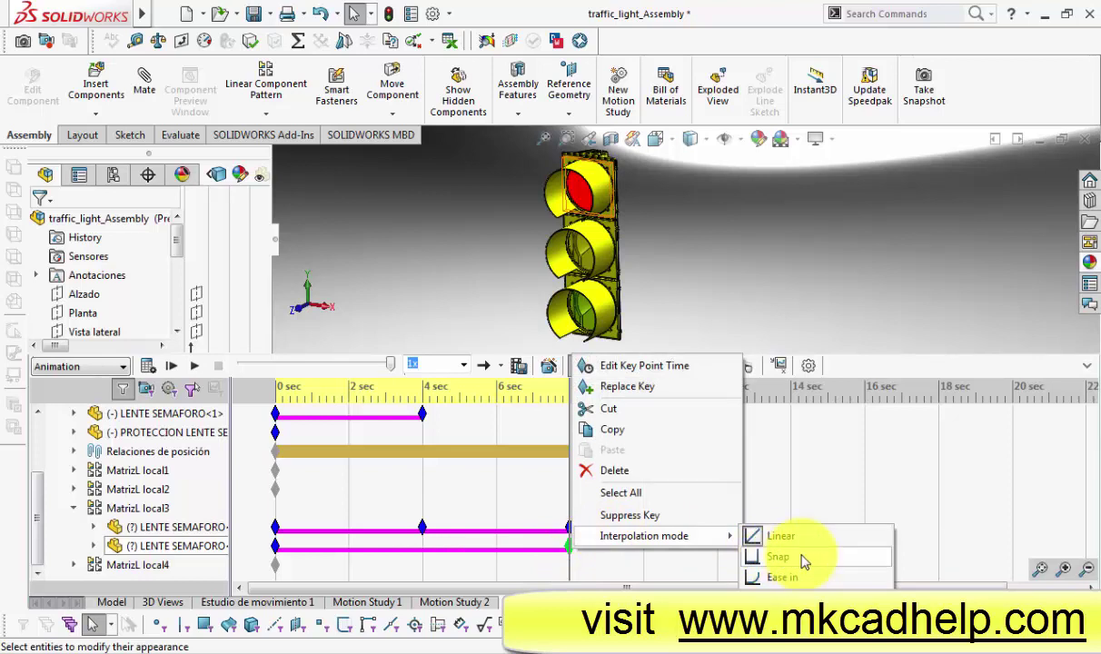
left_click(804, 559)
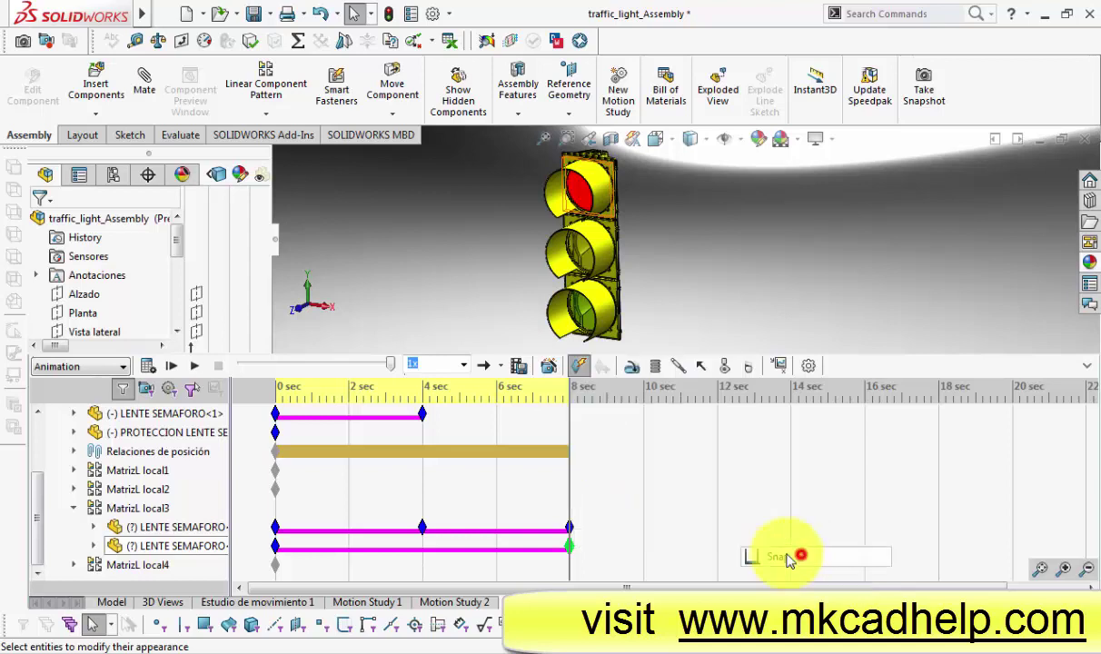
left_click(146, 366)
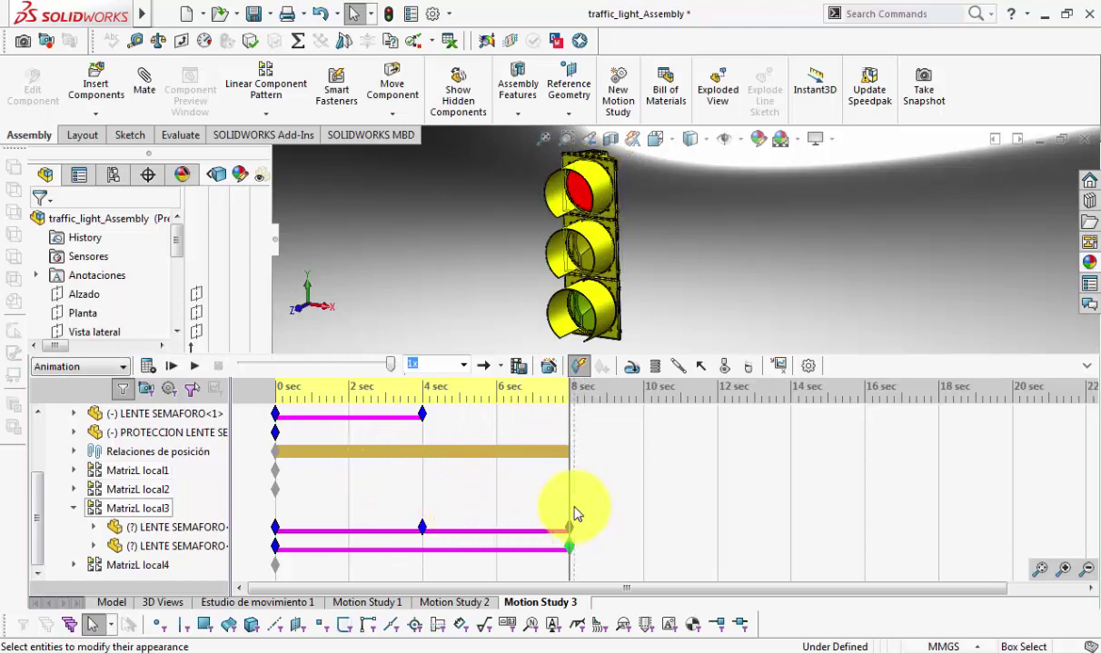
Step: Place a key at 12 sec on the red lens row and recalculate the study
left_click_drag(571, 505, 717, 508)
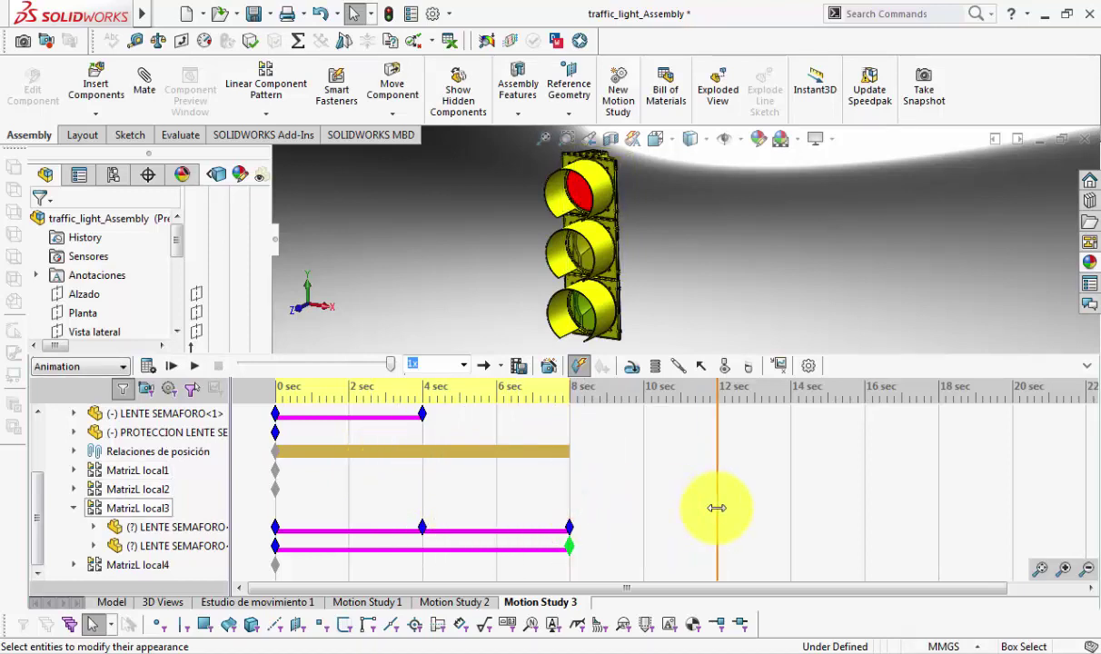
right_click(201, 546)
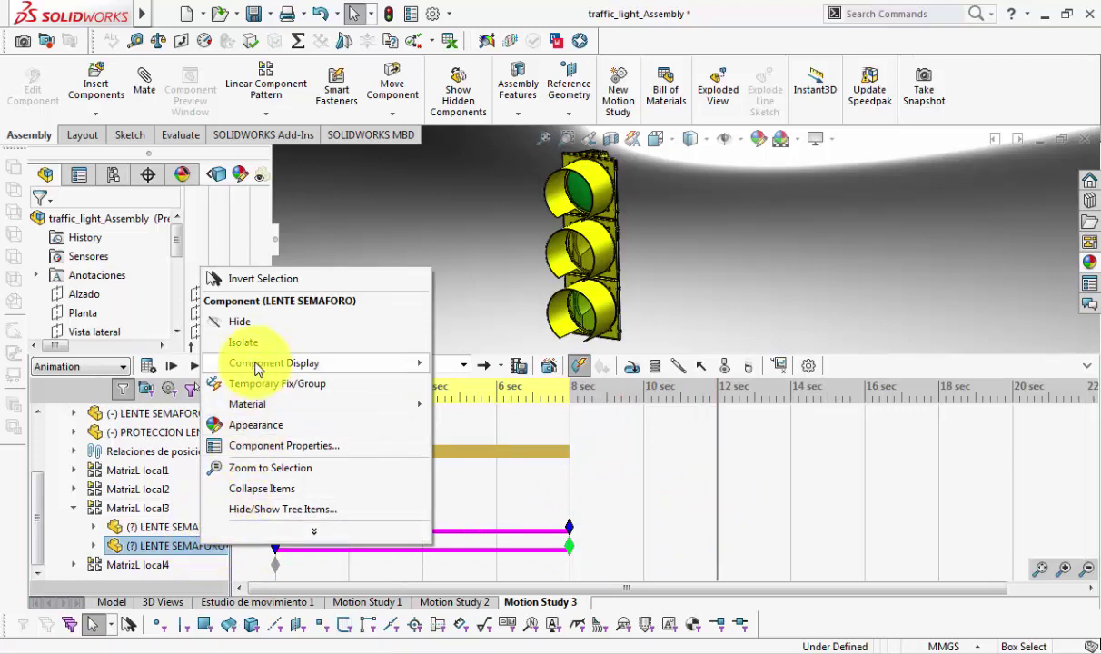
left_click(702, 545)
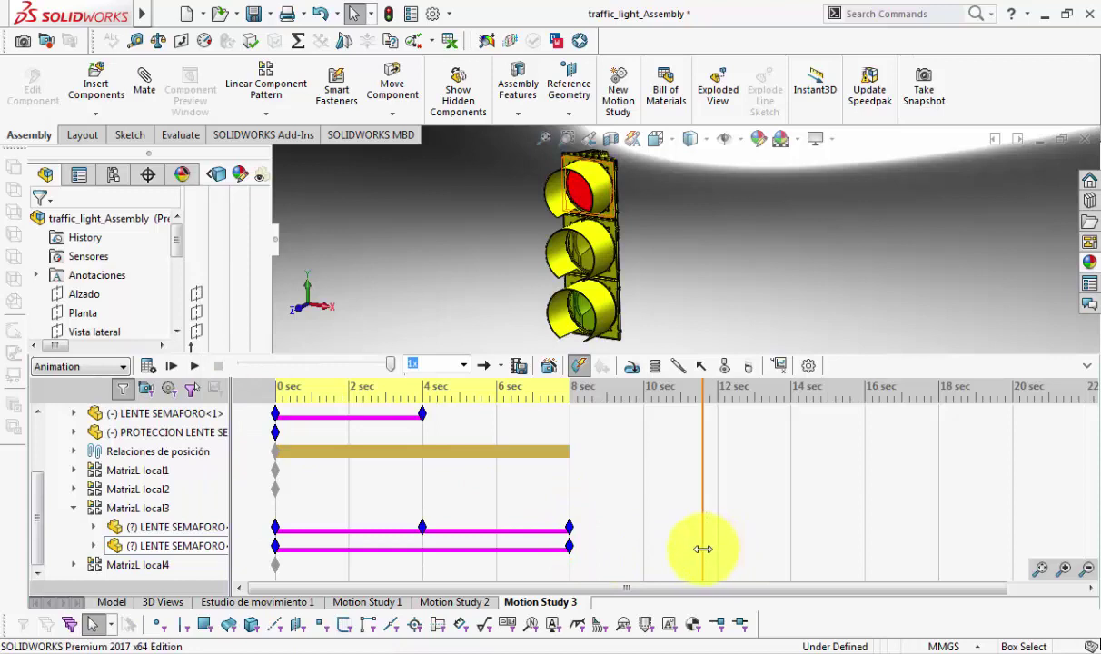
left_click_drag(703, 548, 717, 549)
right_click(717, 548)
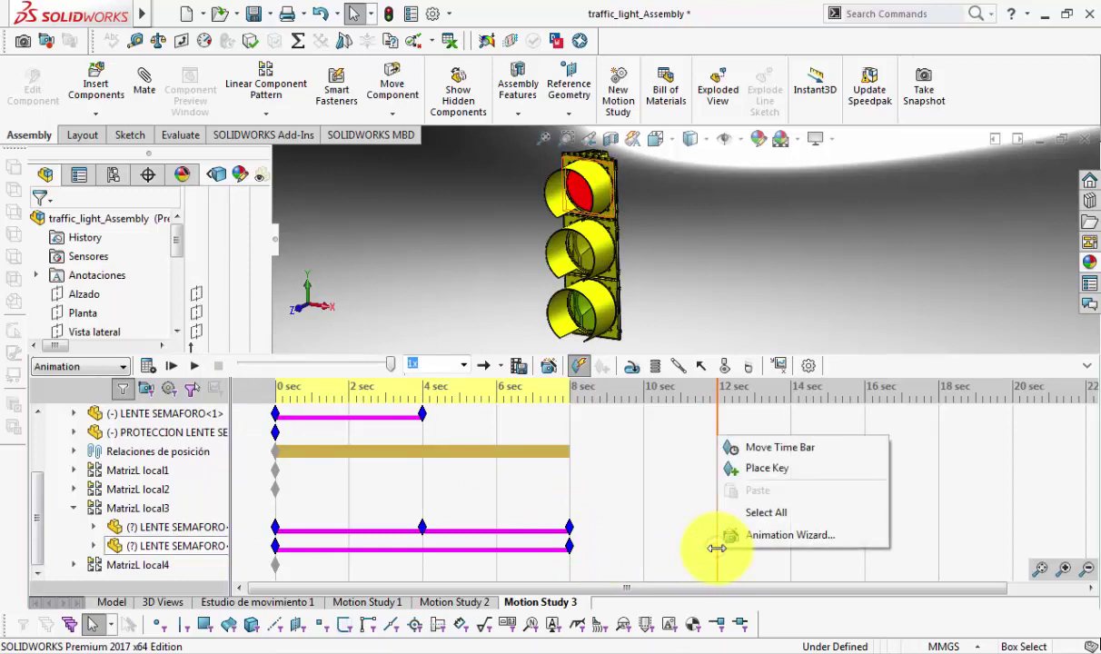
left_click(750, 469)
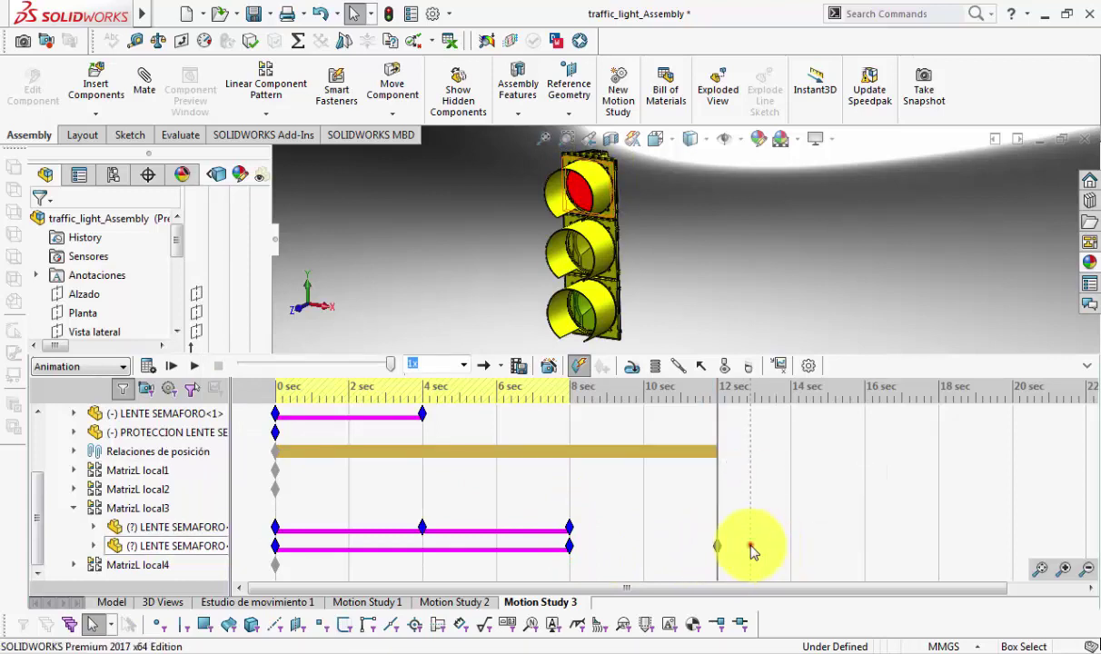
left_click(749, 545)
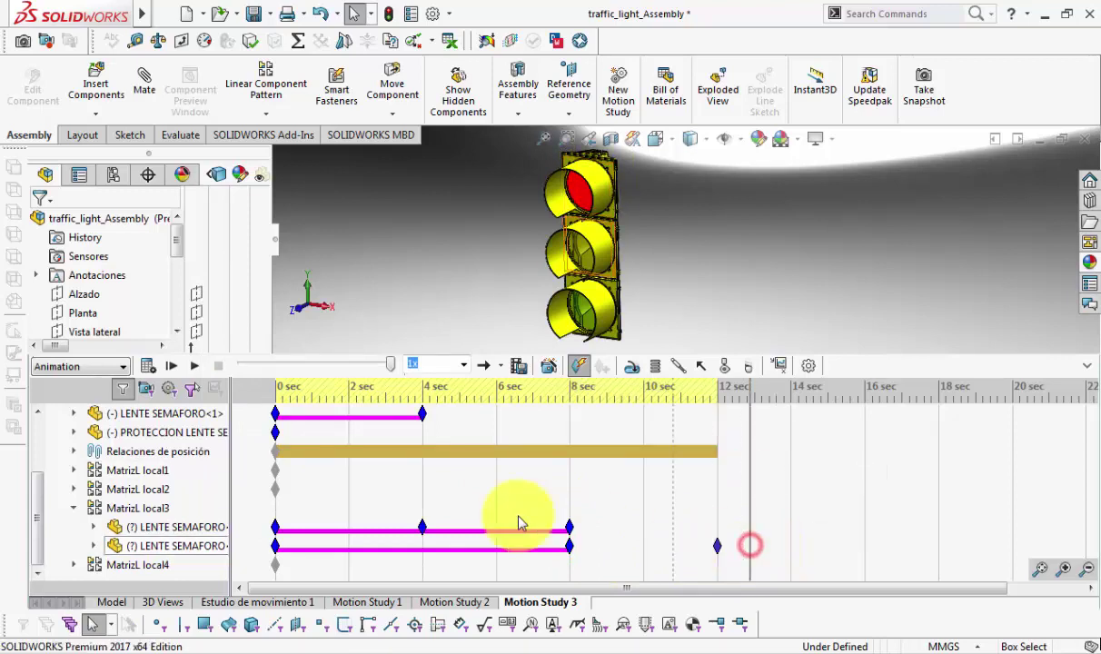
left_click(146, 366)
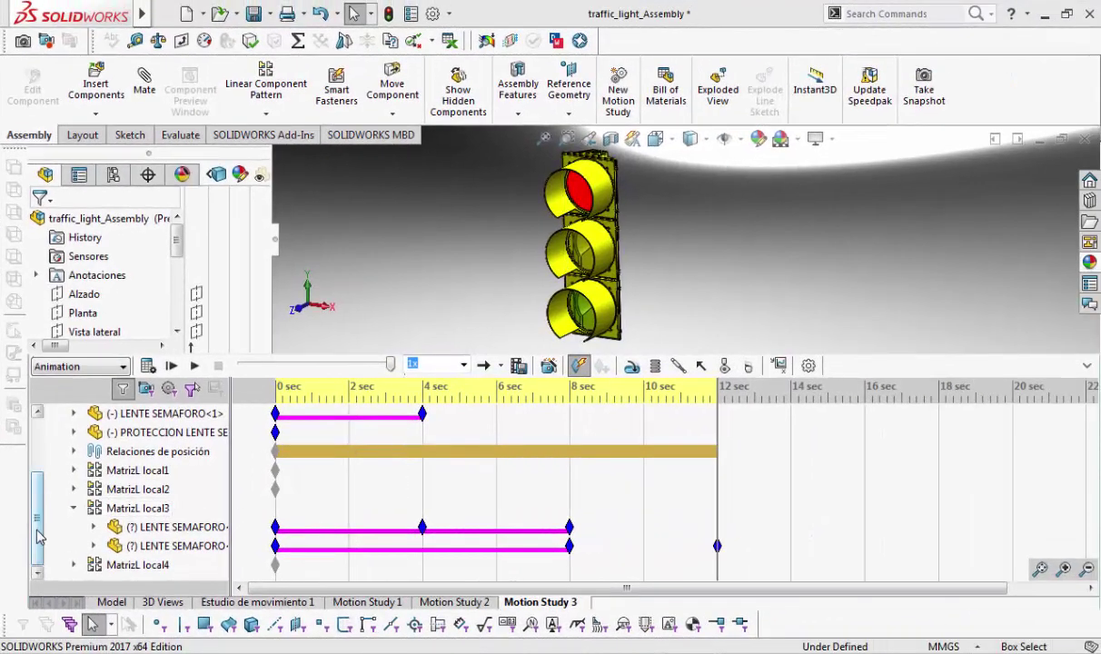
Step: Disable playback of view keys for Orientation and Camera Views and set Playback Mode to Reciprocate
scroll(80, 541, "up", 3)
right_click(141, 441)
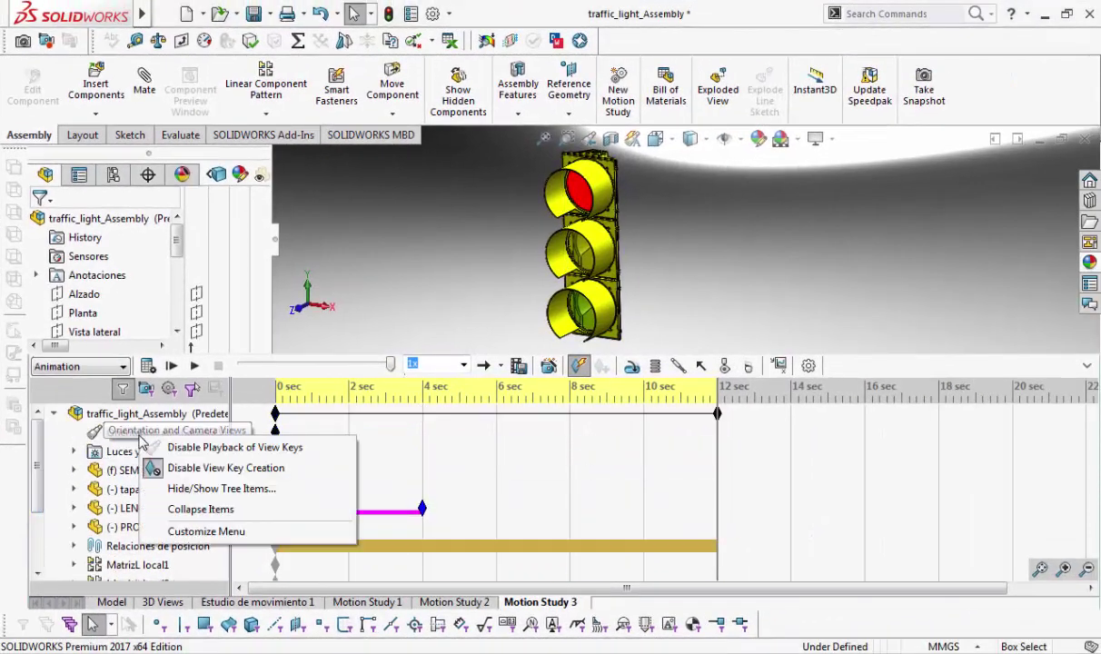
left_click(139, 441)
right_click(138, 441)
left_click(139, 443)
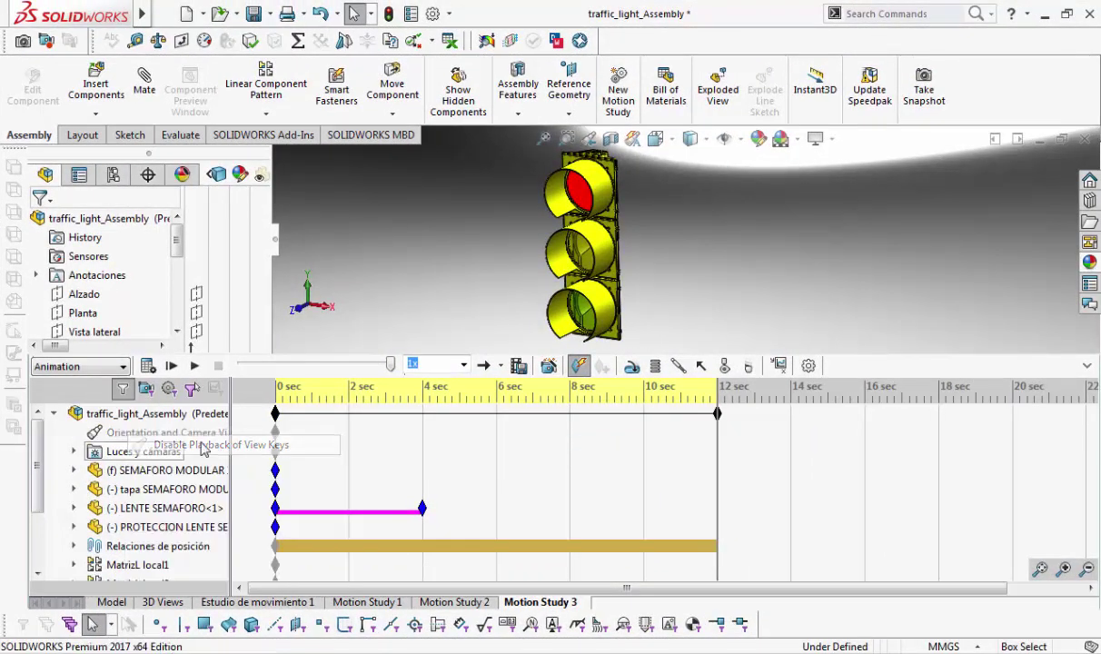
left_click(485, 366)
left_click(489, 433)
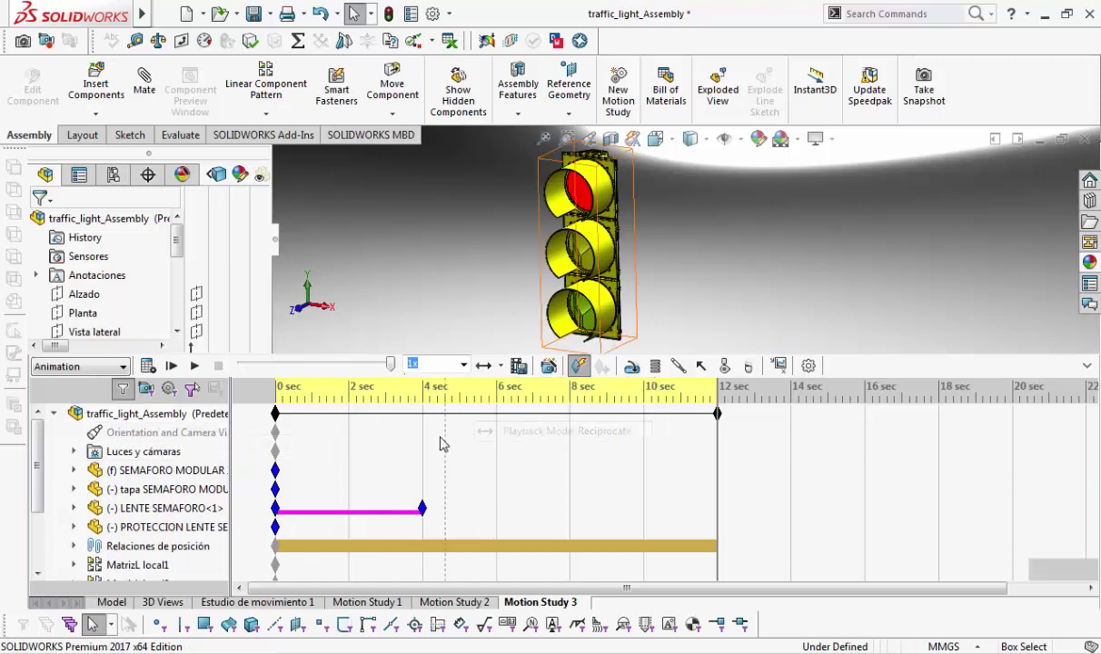
Step: Play the animation, stop it at 0 sec with the bottom lens green, and collapse the MotionManager
left_click(194, 366)
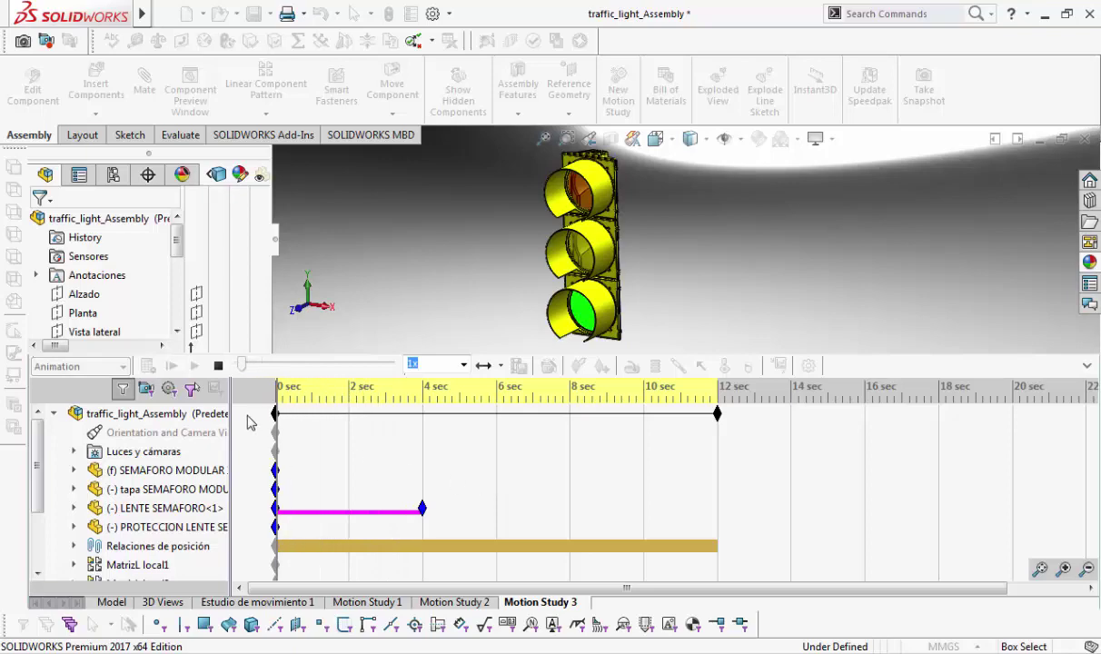
left_click(218, 368)
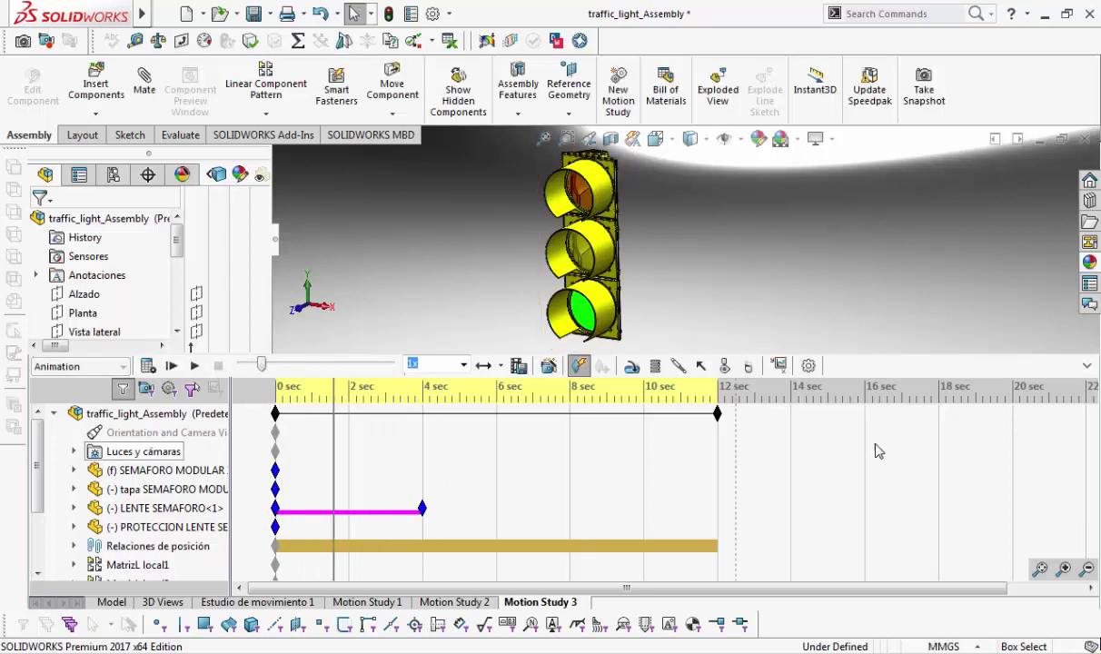
left_click(1086, 365)
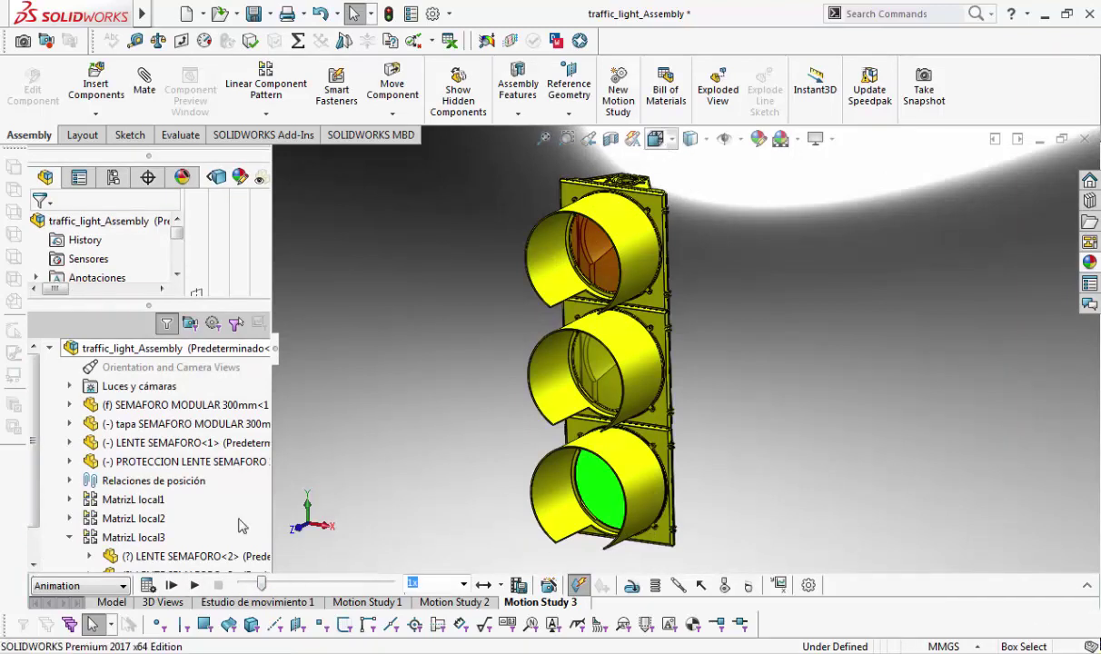
Step: Rewind the motion study to 0 sec, switch to the Front view, and replay the traffic light sequence
left_click_drag(261, 584, 242, 589)
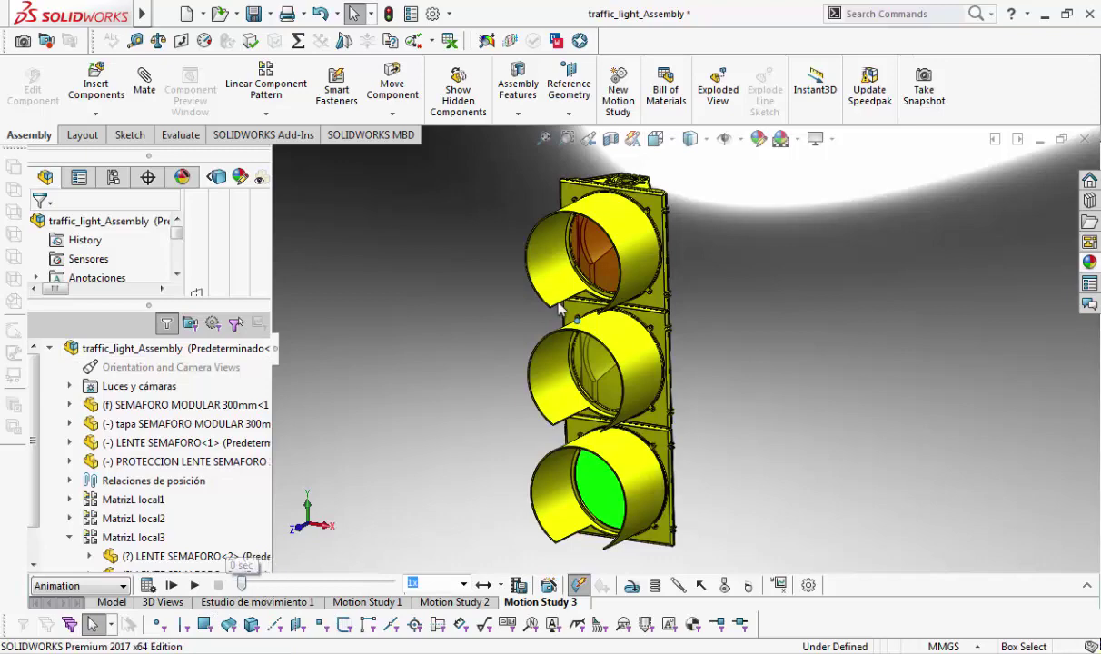
left_click(655, 138)
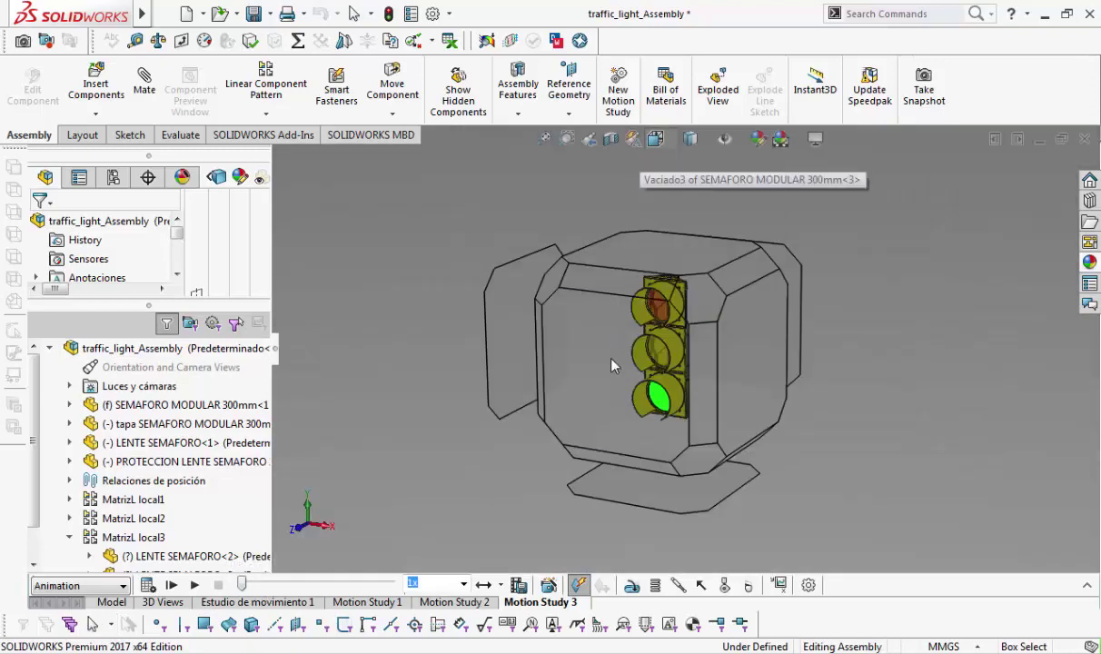
left_click(578, 340)
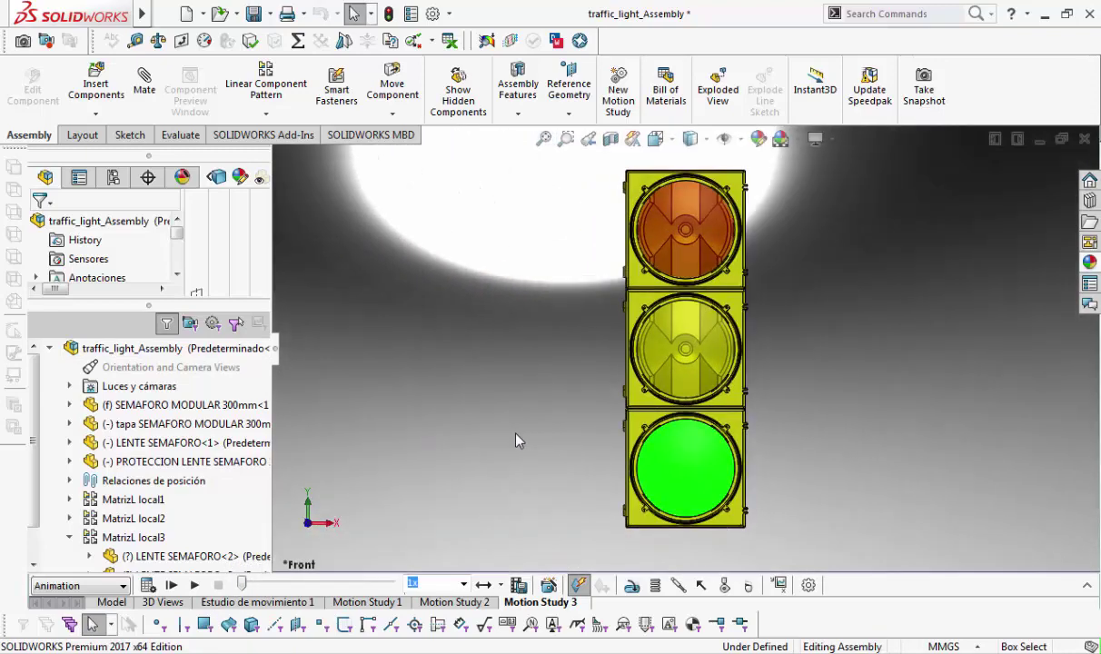
left_click(195, 584)
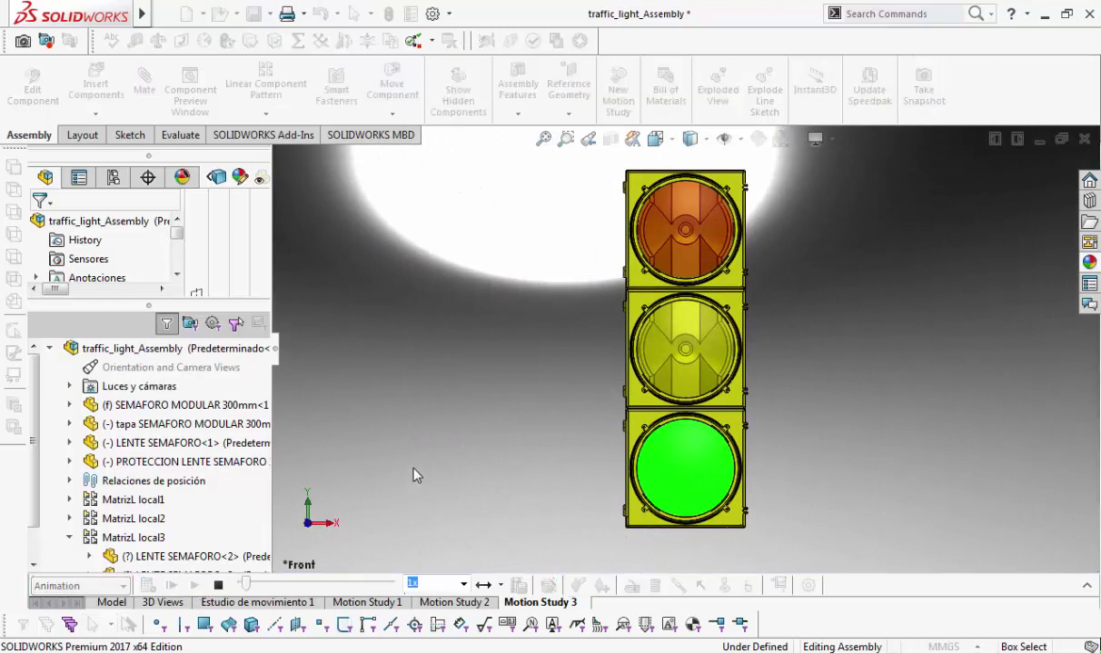